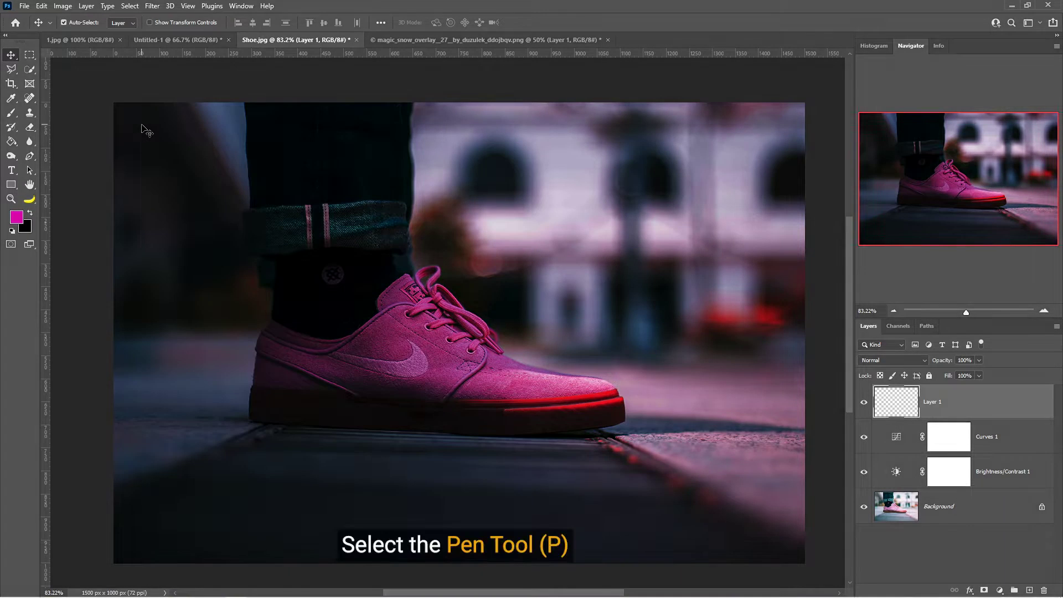
- Activate the Pen tool and set the foreground color to white
{"action": "key", "text": "p"}
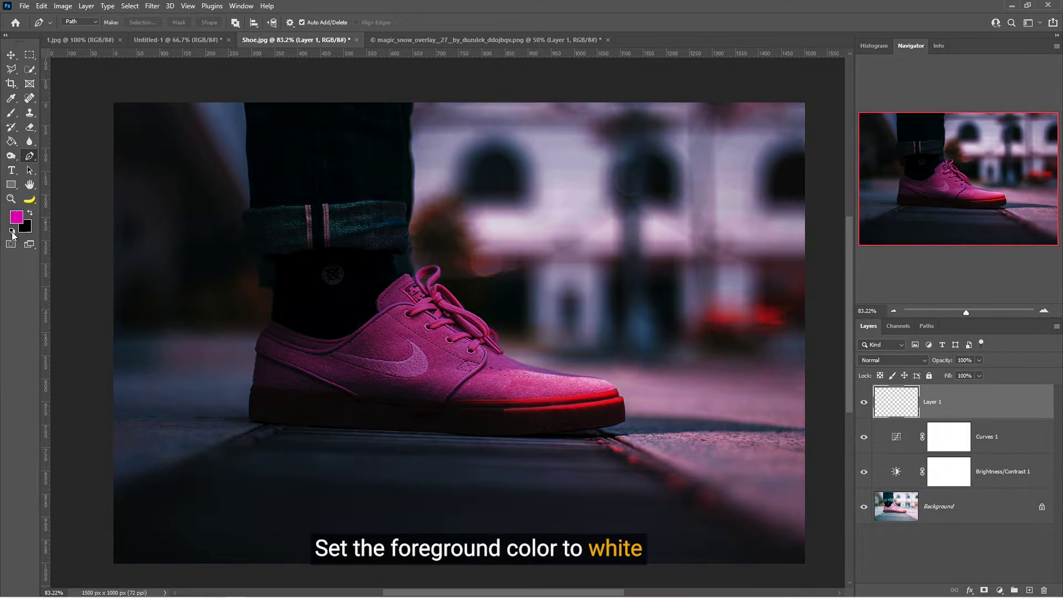
{"action": "left_click", "coordinate": [12, 232]}
{"action": "key", "text": "x"}
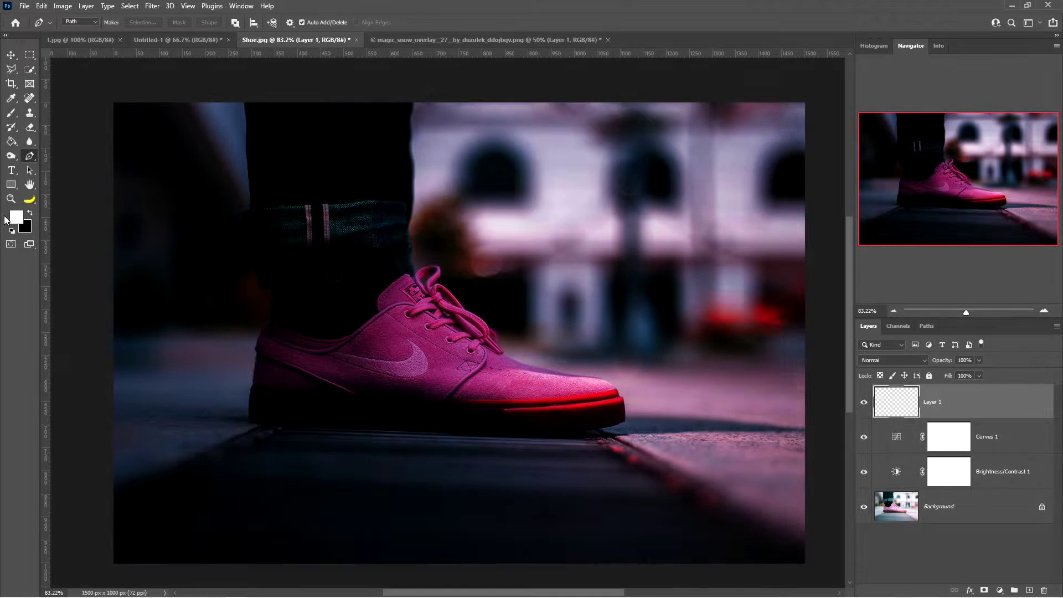
- Trace a closed path around the swoosh logo on the side of the shoe with the Pen tool
{"action": "key", "text": "z"}
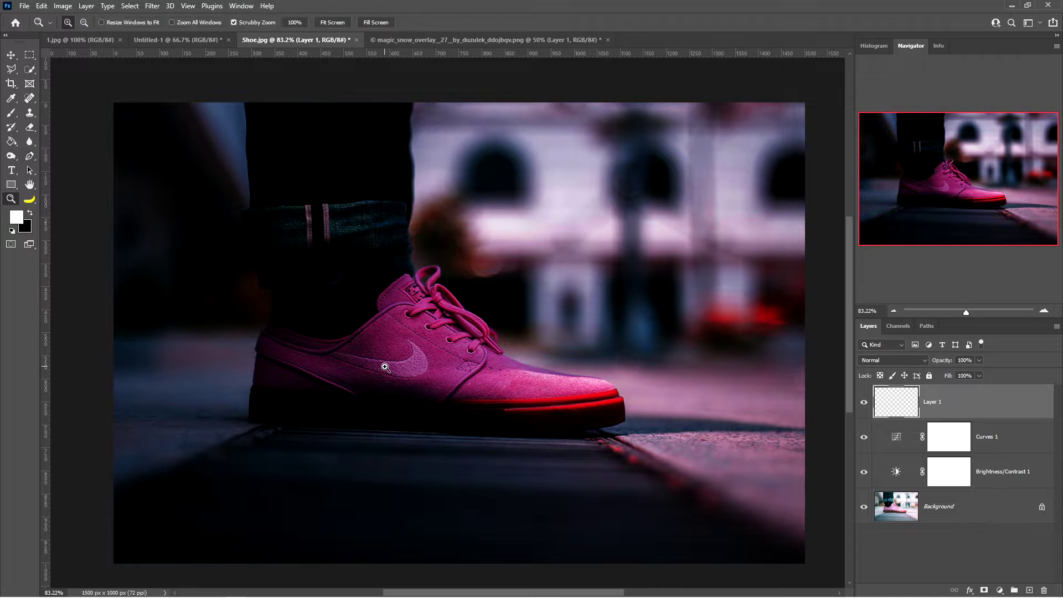
{"action": "left_click_drag", "start_coordinate": [357, 350], "coordinate": [407, 399]}
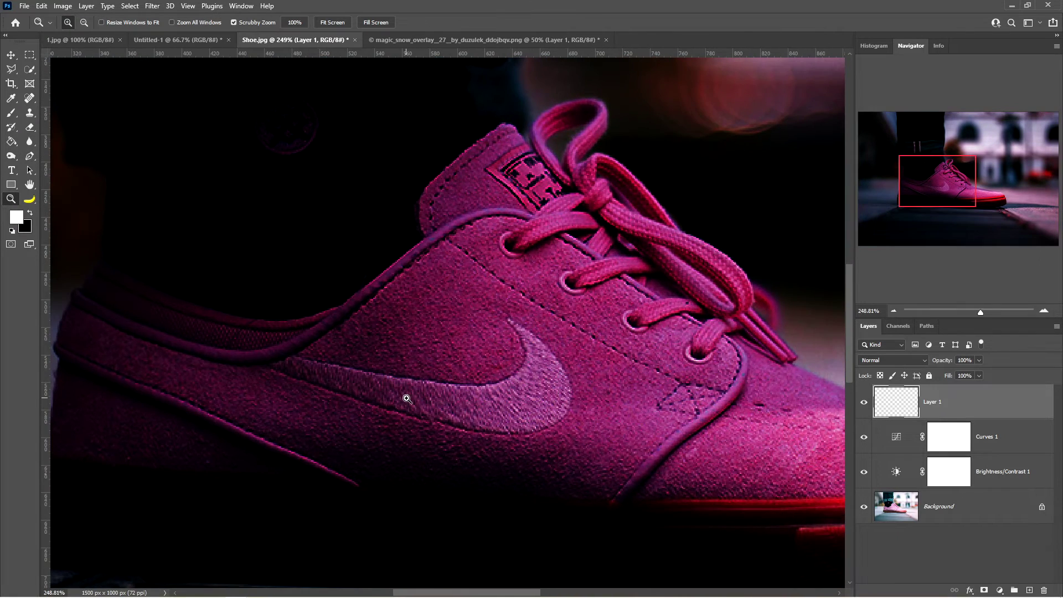
{"action": "key", "text": "p"}
{"action": "left_click", "coordinate": [283, 355]}
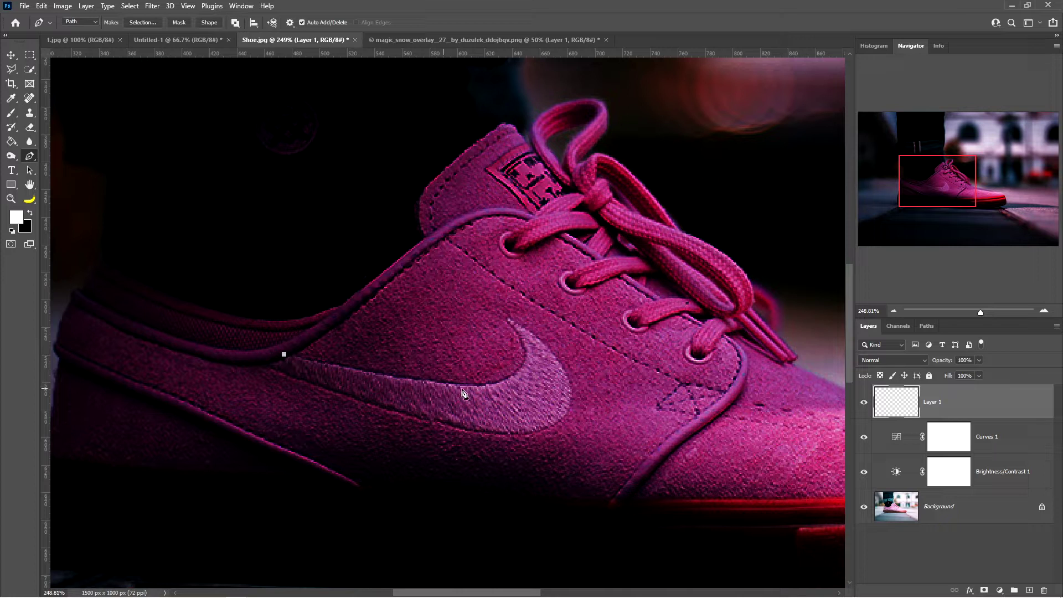
{"action": "left_click_drag", "start_coordinate": [513, 376], "coordinate": [560, 349]}
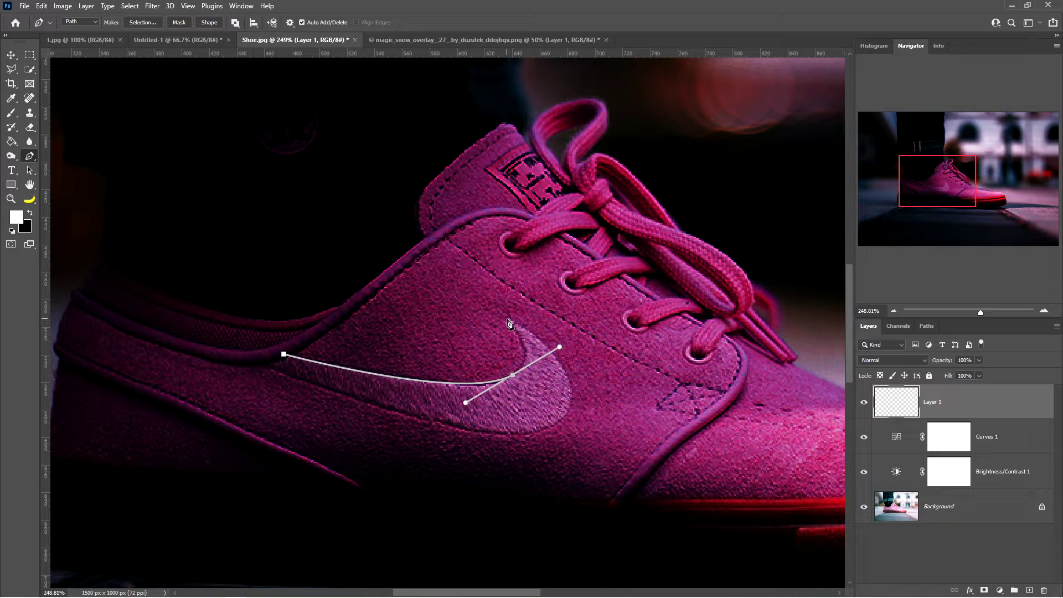
{"action": "left_click_drag", "start_coordinate": [561, 348], "coordinate": [546, 351]}
{"action": "left_click_drag", "start_coordinate": [563, 419], "coordinate": [526, 467]}
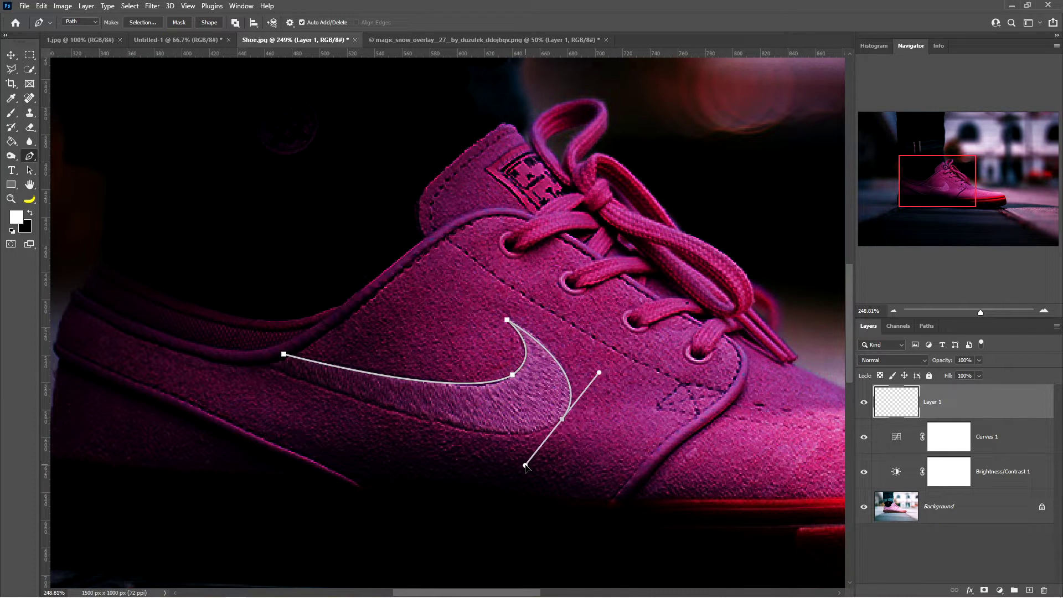
{"action": "left_click", "coordinate": [249, 363]}
{"action": "left_click_drag", "start_coordinate": [250, 364], "coordinate": [228, 354]}
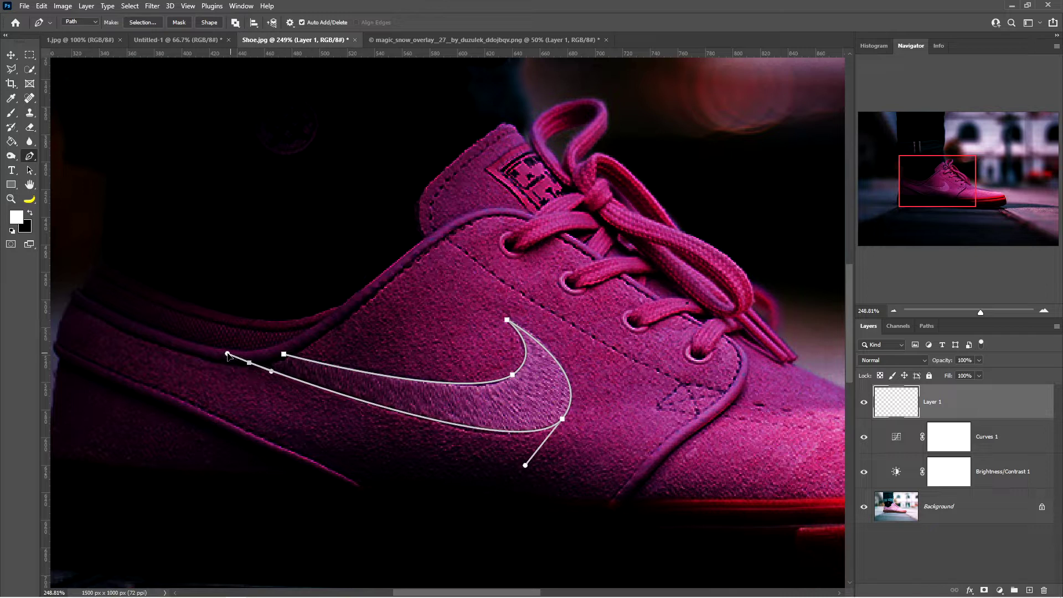
{"action": "left_click", "coordinate": [250, 364], "text": "alt"}
{"action": "left_click", "coordinate": [284, 357]}
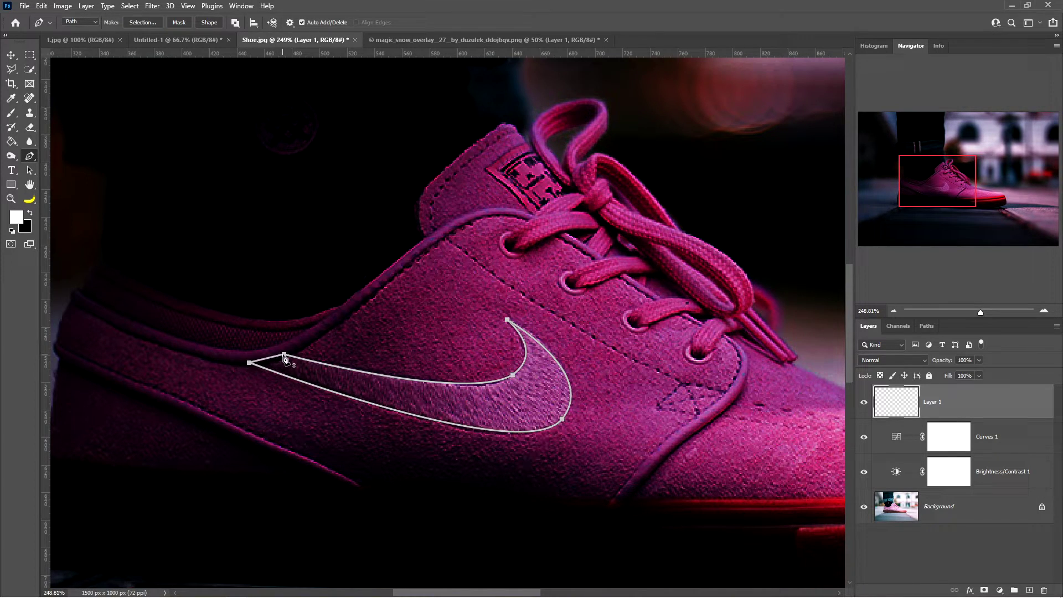
- Turn the swoosh path into a selection with 0 px feather, fill it with white on Layer 1, and deselect
{"action": "right_click", "coordinate": [314, 380]}
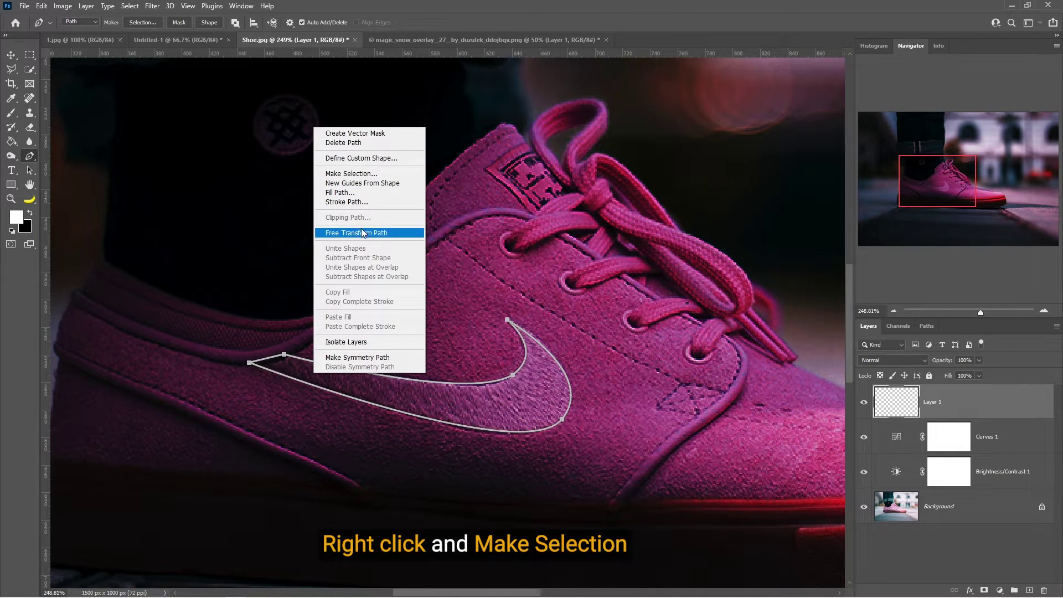
{"action": "left_click", "coordinate": [354, 175]}
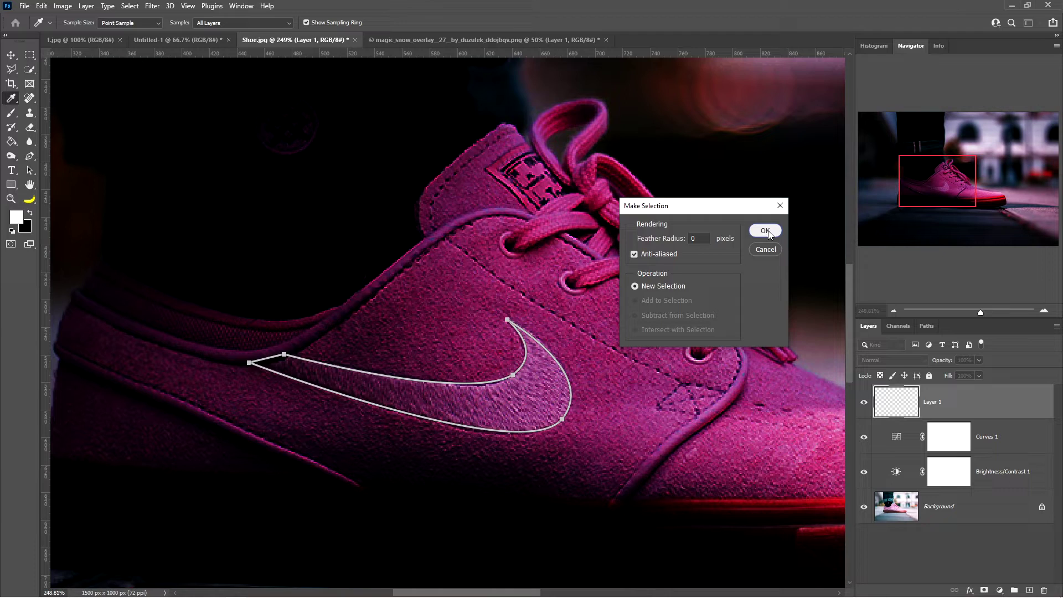
{"action": "left_click", "coordinate": [765, 231]}
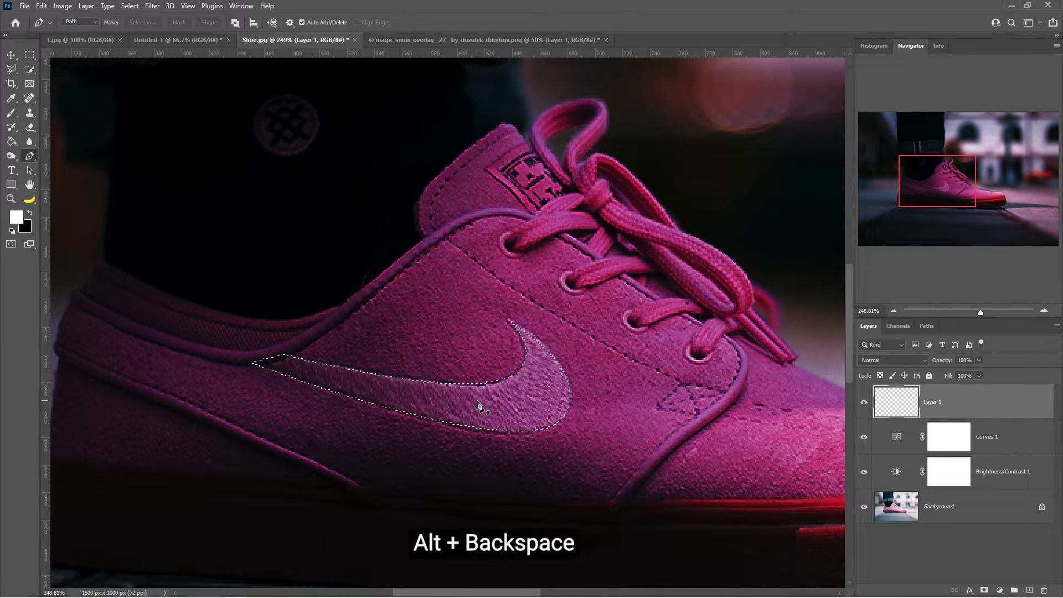
{"action": "key", "text": "alt+BackSpace"}
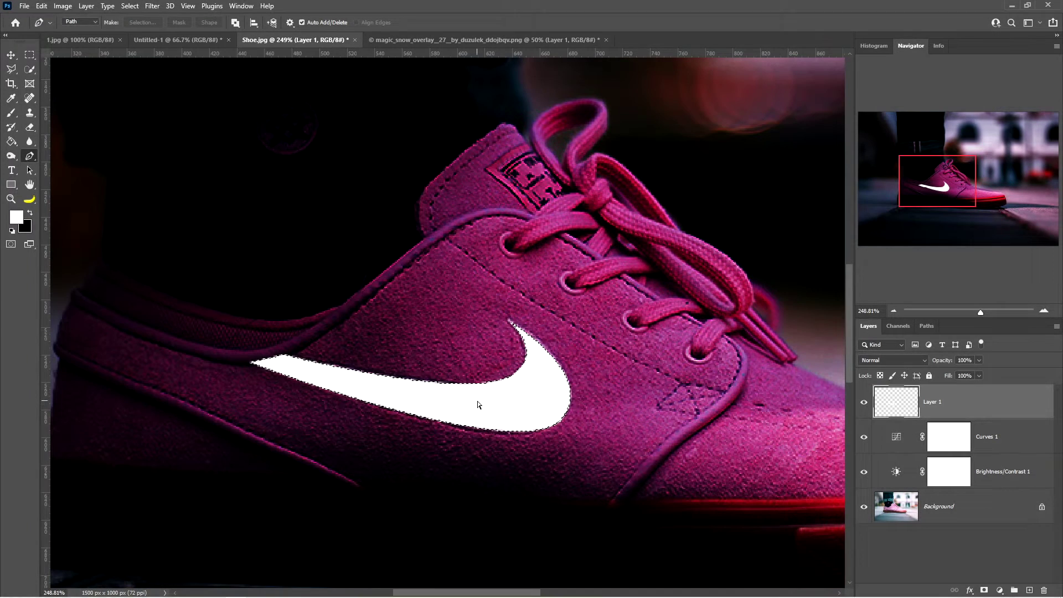
{"action": "key", "text": "ctrl+d"}
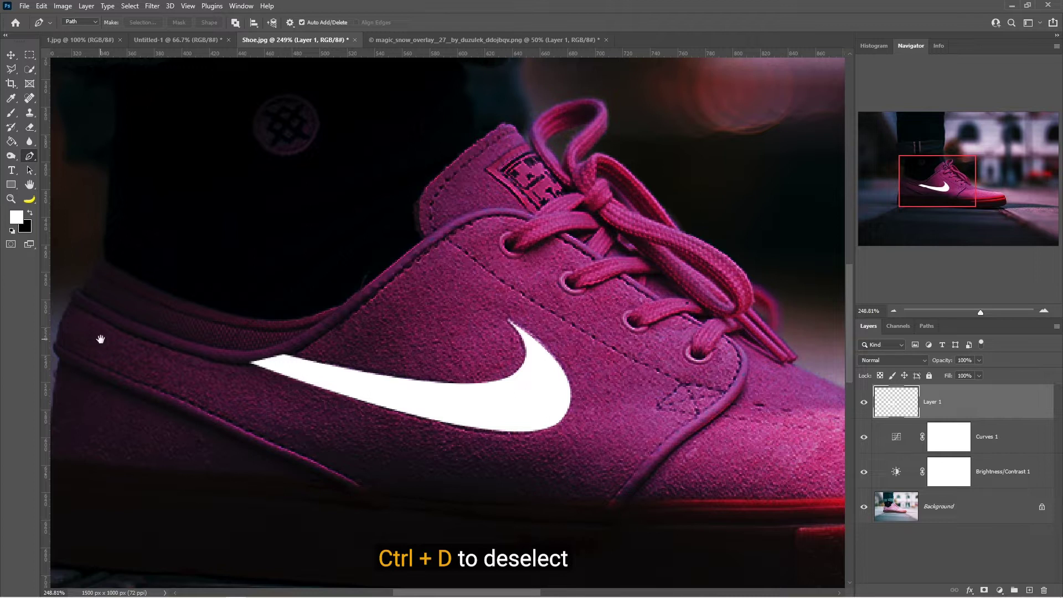
- Trace the upper edge of the collar piping from the heel up to the first lace with the Pen tool
{"action": "left_click_drag", "start_coordinate": [101, 339], "coordinate": [178, 379]}
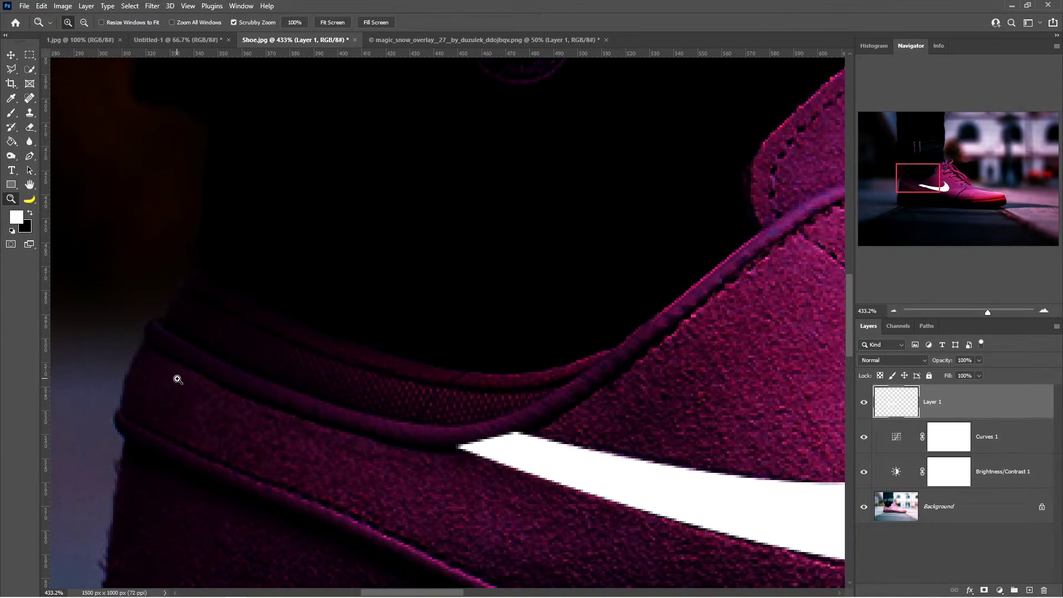
{"action": "key", "text": "p"}
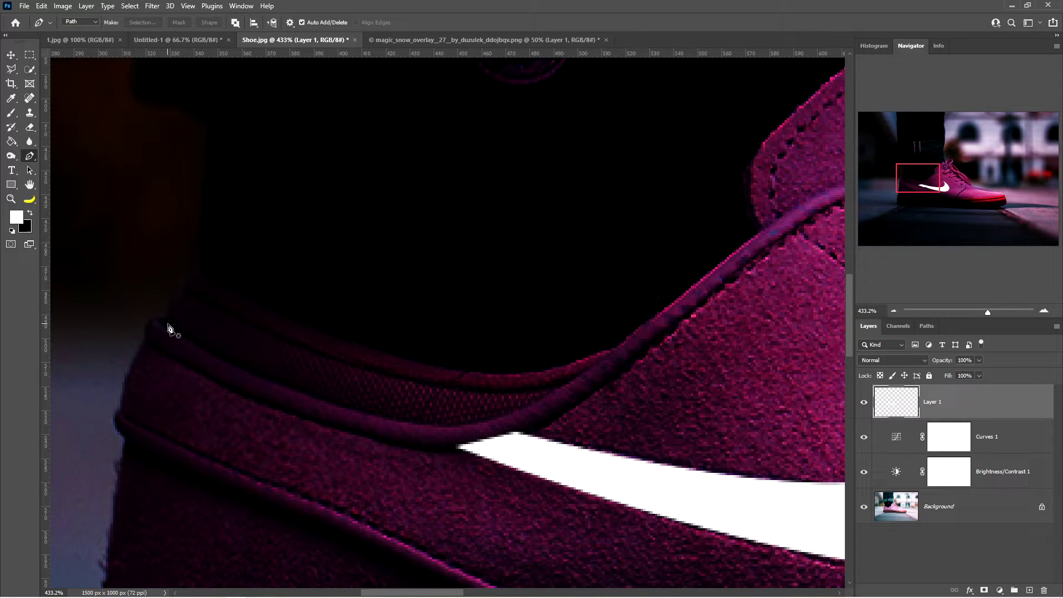
{"action": "left_click", "coordinate": [165, 322]}
{"action": "left_click_drag", "start_coordinate": [202, 351], "coordinate": [271, 387]}
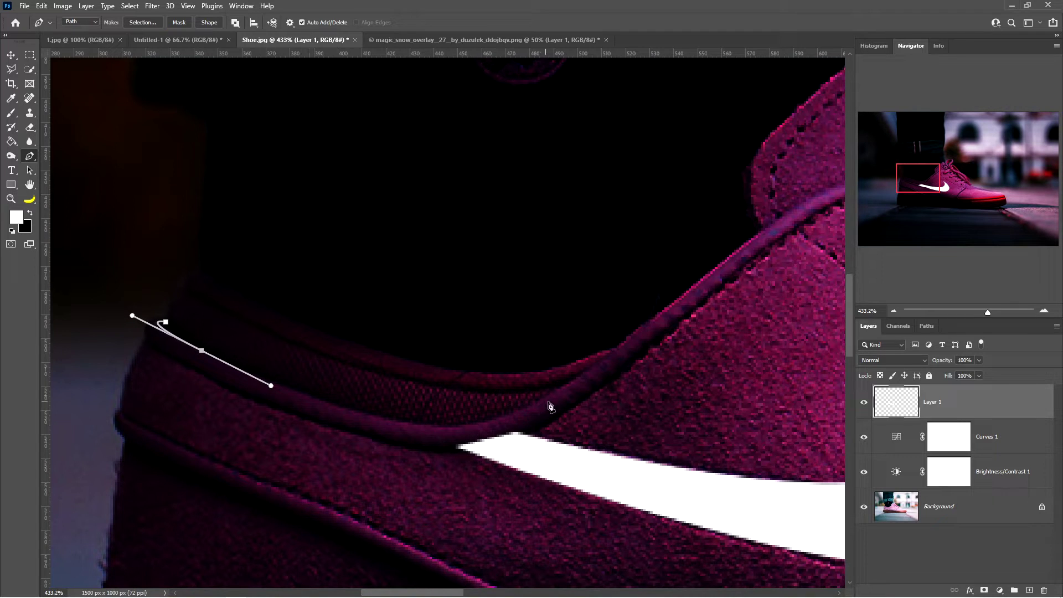
{"action": "left_click_drag", "start_coordinate": [552, 394], "coordinate": [439, 416]}
{"action": "left_click_drag", "start_coordinate": [618, 297], "coordinate": [692, 319]}
- Trace back along the lower edge of the collar piping and close the path at the heel
{"action": "left_click_drag", "start_coordinate": [534, 359], "coordinate": [440, 436]}
{"action": "left_click_drag", "start_coordinate": [266, 559], "coordinate": [455, 443]}
{"action": "left_click_drag", "start_coordinate": [357, 455], "coordinate": [200, 465]}
{"action": "left_click_drag", "start_coordinate": [513, 447], "coordinate": [483, 472]}
{"action": "left_click_drag", "start_coordinate": [200, 465], "coordinate": [214, 416]}
{"action": "left_click_drag", "start_coordinate": [159, 397], "coordinate": [288, 462]}
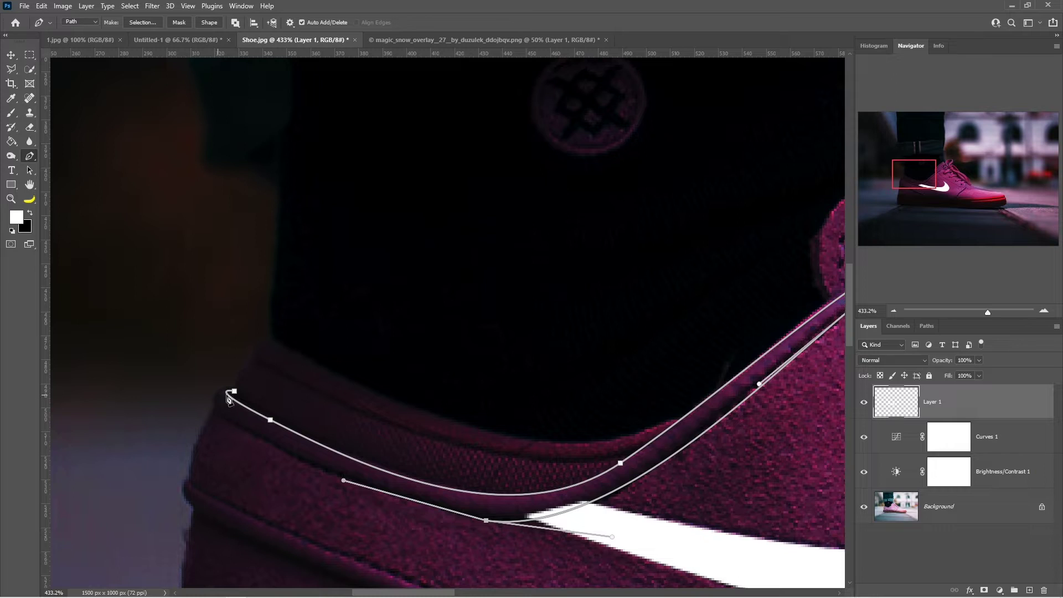
{"action": "left_click_drag", "start_coordinate": [234, 391], "coordinate": [324, 374]}
{"action": "key", "text": "ctrl+z"}
{"action": "left_click_drag", "start_coordinate": [215, 408], "coordinate": [201, 385]}
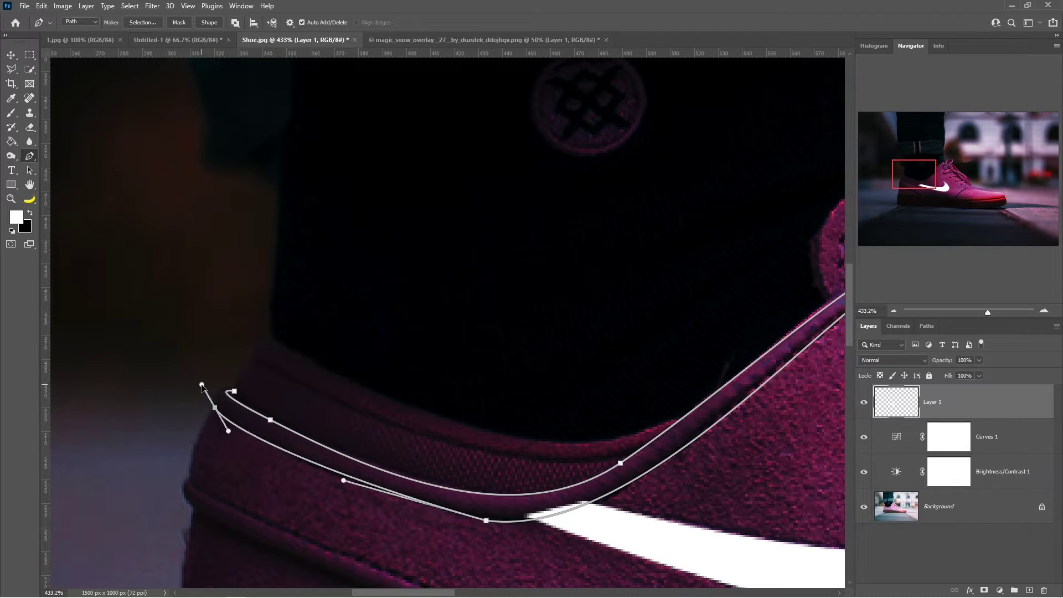
{"action": "left_click", "coordinate": [234, 391]}
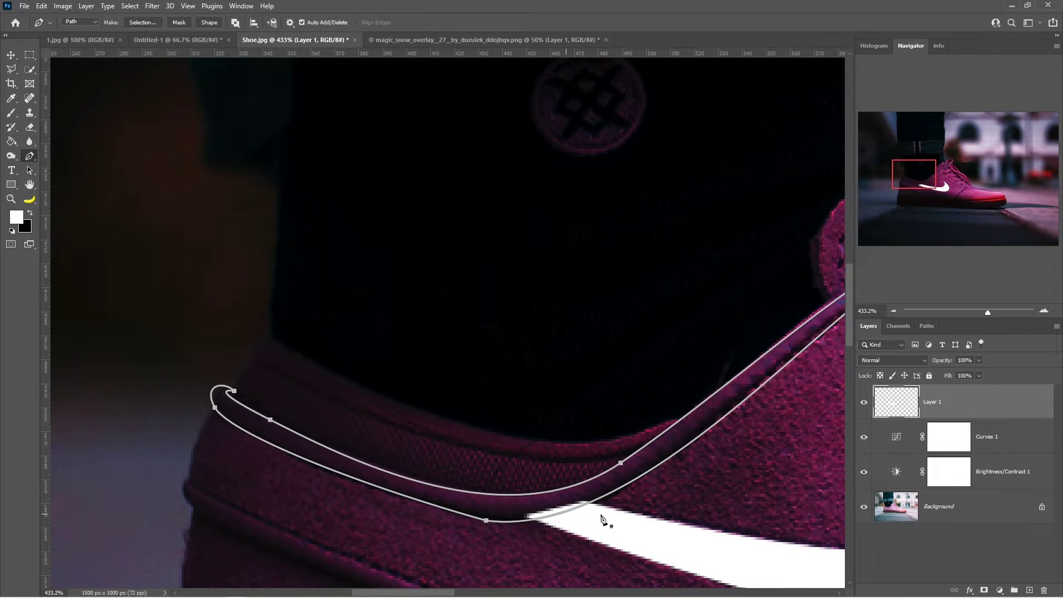
- Turn the collar piping path into a selection, fill it with white, and deselect
{"action": "right_click", "coordinate": [625, 481]}
{"action": "left_click", "coordinate": [676, 329]}
{"action": "left_click", "coordinate": [765, 234]}
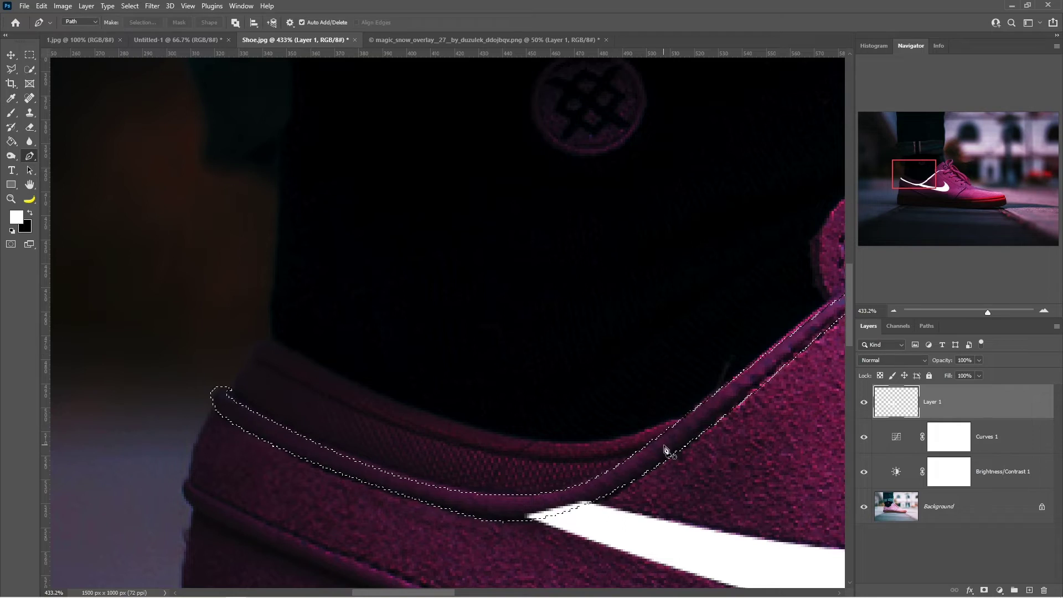
{"action": "key", "text": "alt+BackSpace"}
{"action": "key", "text": "ctrl+d"}
- Trace a closed path around the exposed eyelet edge between the first and second laces
{"action": "key", "text": "ctrl+minus"}
{"action": "key", "text": "ctrl+minus"}
{"action": "key", "text": "ctrl+minus"}
{"action": "left_click_drag", "start_coordinate": [738, 448], "coordinate": [412, 494]}
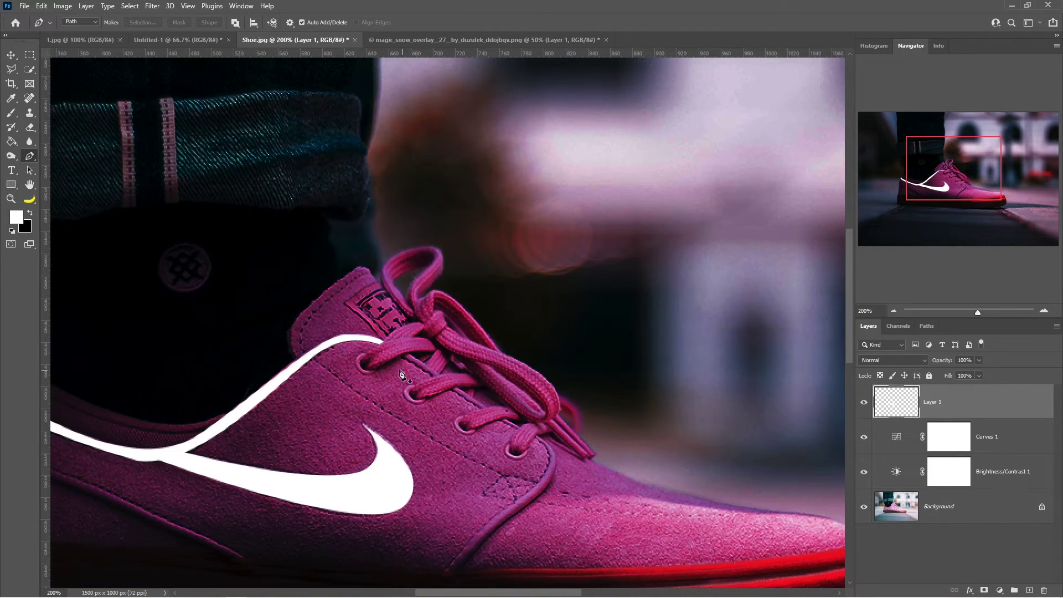
{"action": "left_click_drag", "start_coordinate": [403, 375], "coordinate": [427, 425]}
{"action": "left_click", "coordinate": [330, 324]}
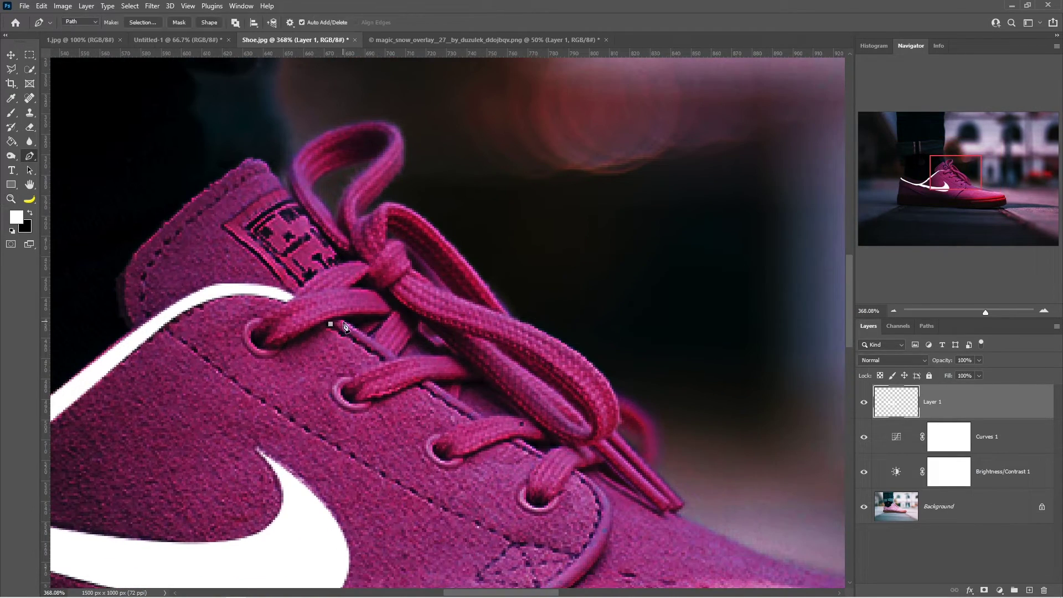
{"action": "left_click_drag", "start_coordinate": [343, 322], "coordinate": [403, 370]}
{"action": "left_click", "coordinate": [397, 361], "text": "alt"}
{"action": "left_click", "coordinate": [385, 361]}
{"action": "left_click", "coordinate": [330, 324]}
- Turn the path between the first and second laces into a selection, fill it with white, and deselect
{"action": "right_click", "coordinate": [344, 337]}
{"action": "left_click", "coordinate": [390, 370]}
{"action": "key", "text": "Return"}
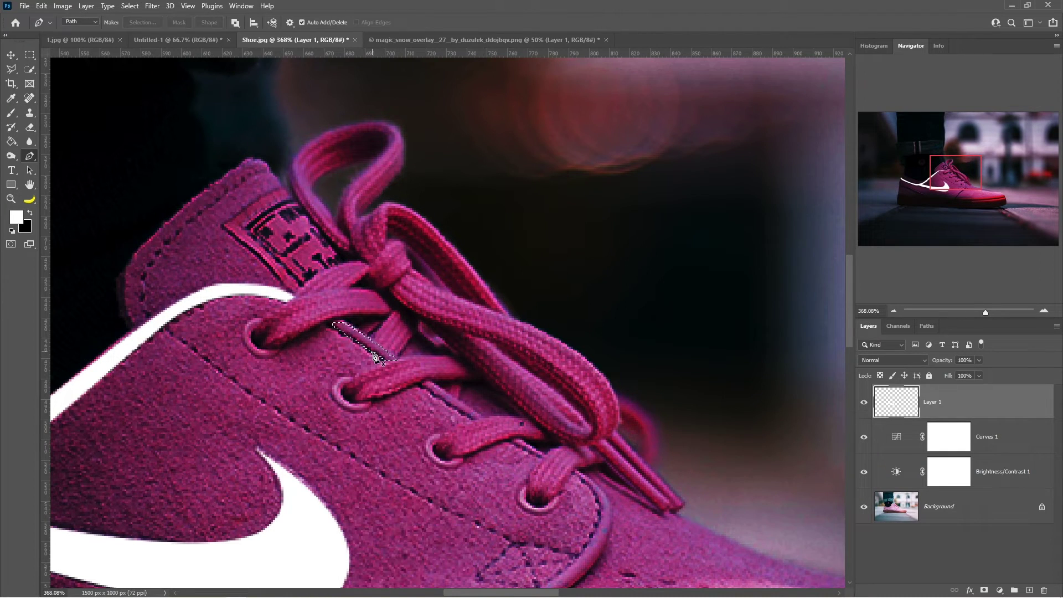
{"action": "key", "text": "alt+BackSpace"}
{"action": "key", "text": "ctrl+d"}
- Outline the exposed eyelet edge between the second and third laces, select it, fill it with white, and deselect
{"action": "left_click", "coordinate": [419, 384]}
{"action": "left_click", "coordinate": [475, 418]}
{"action": "left_click", "coordinate": [483, 418]}
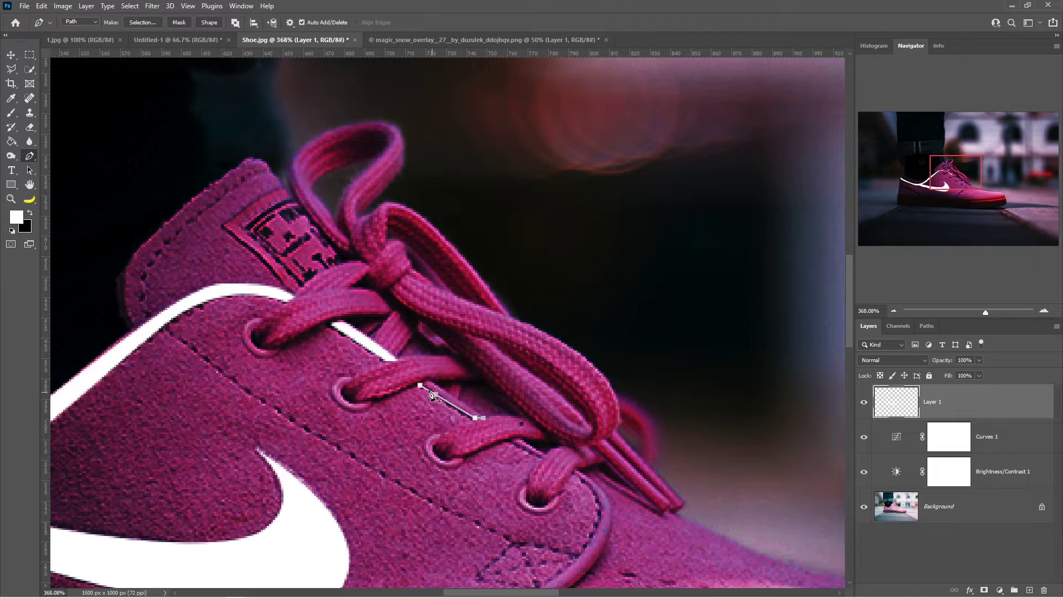
{"action": "left_click", "coordinate": [420, 384]}
{"action": "right_click", "coordinate": [432, 385]}
{"action": "left_click", "coordinate": [478, 185]}
{"action": "key", "text": "Return"}
{"action": "key", "text": "alt+BackSpace"}
{"action": "key", "text": "ctrl+d"}
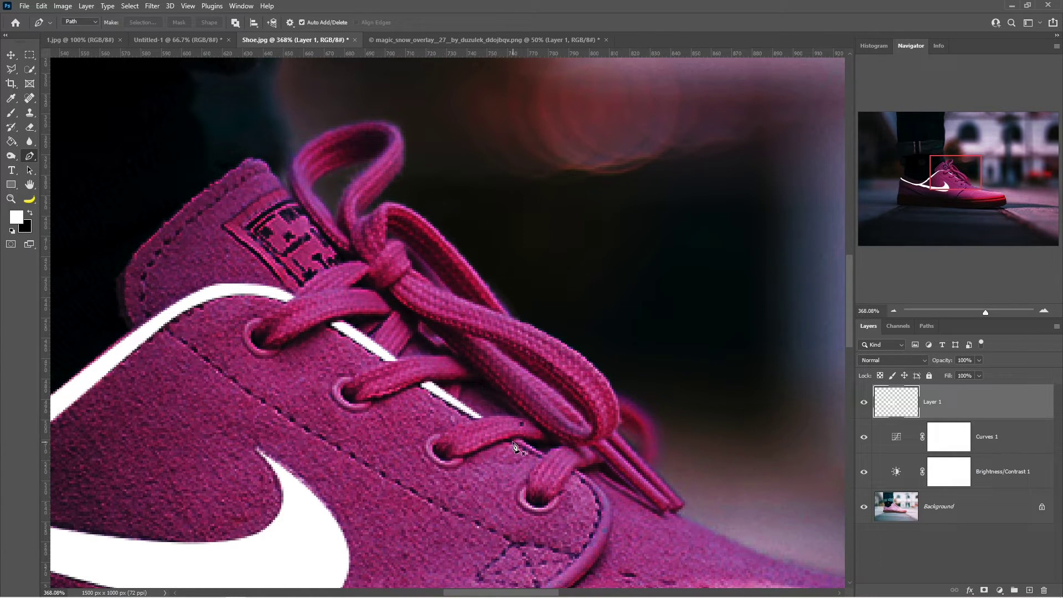
- Outline the exposed eyelet edge between the third and fourth laces, select it, fill it with white, and deselect
{"action": "left_click", "coordinate": [509, 440]}
{"action": "left_click", "coordinate": [543, 458]}
{"action": "left_click", "coordinate": [520, 438]}
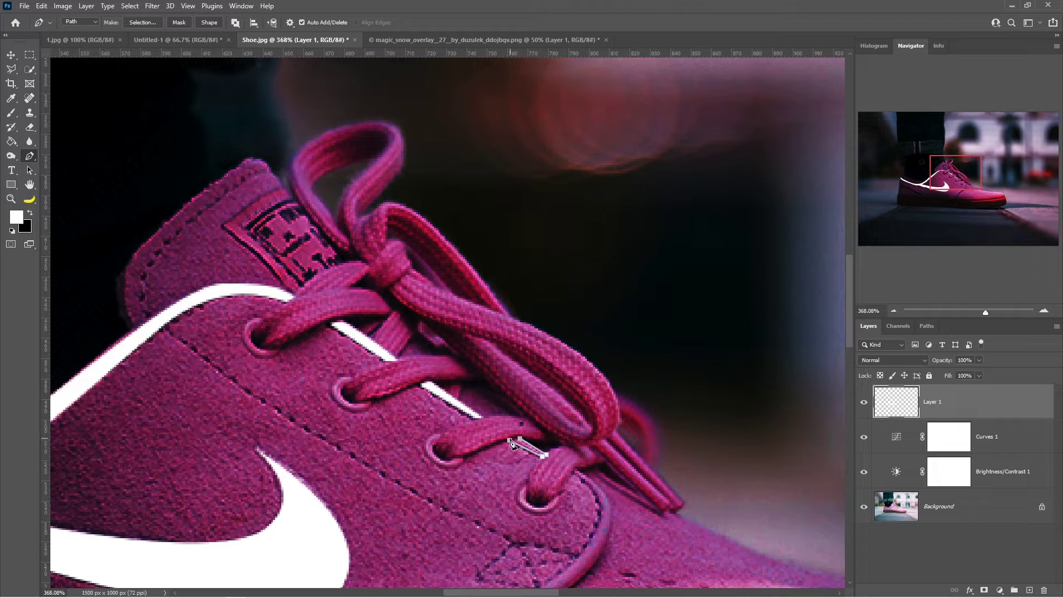
{"action": "left_click", "coordinate": [502, 442]}
{"action": "right_click", "coordinate": [518, 440]}
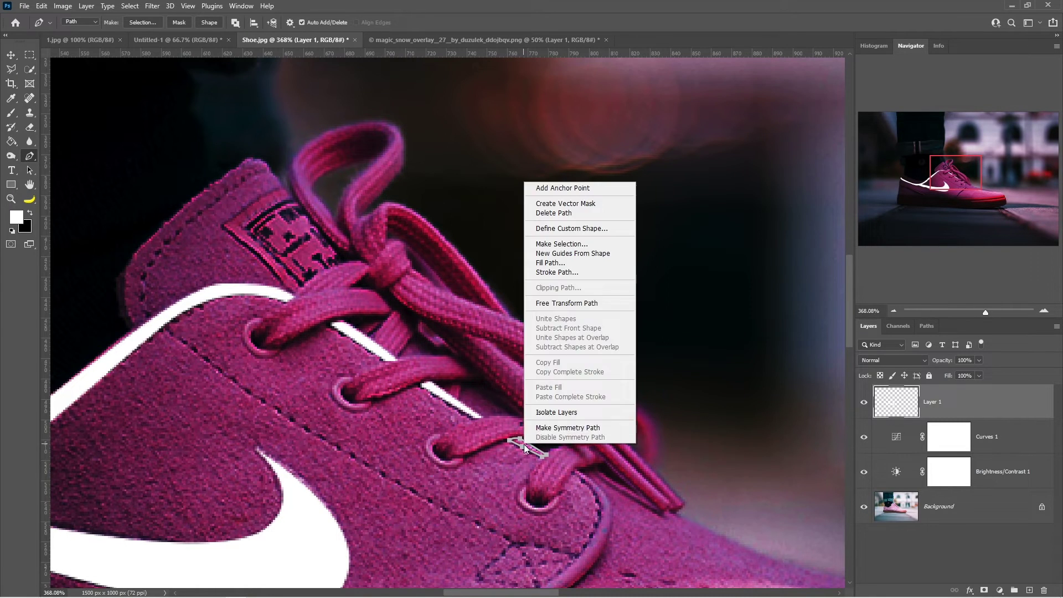
{"action": "left_click", "coordinate": [555, 242]}
{"action": "key", "text": "Return"}
{"action": "key", "text": "ctrl+d"}
- Trace the inner edge of the curved seam from below the last lace down to the sole
{"action": "left_click_drag", "start_coordinate": [583, 530], "coordinate": [500, 405]}
{"action": "left_click", "coordinate": [485, 314]}
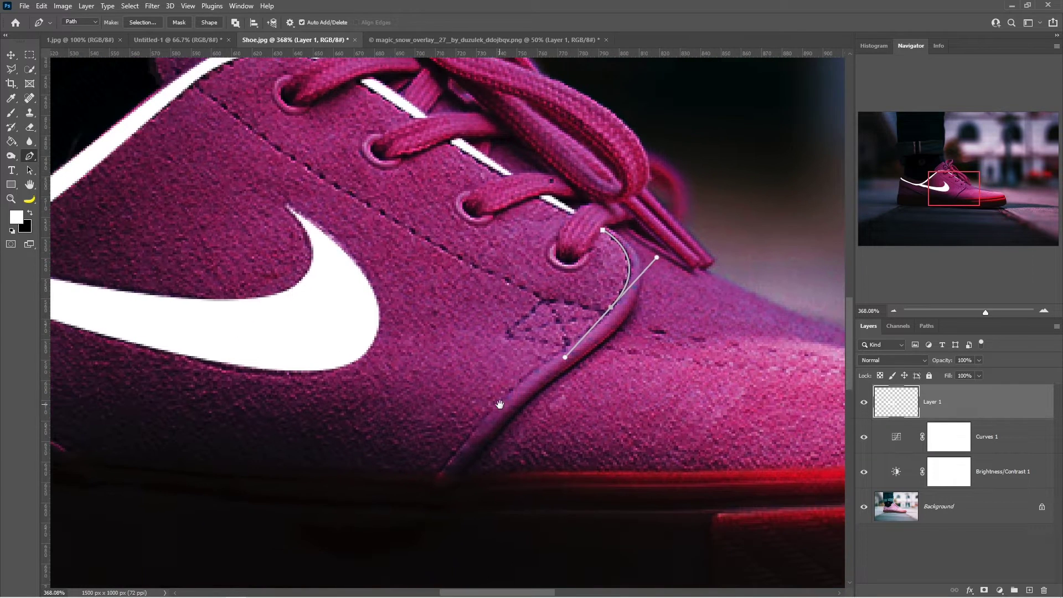
{"action": "left_click_drag", "start_coordinate": [554, 354], "coordinate": [552, 360]}
{"action": "left_click_drag", "start_coordinate": [494, 406], "coordinate": [470, 431]}
{"action": "left_click_drag", "start_coordinate": [470, 432], "coordinate": [490, 416]}
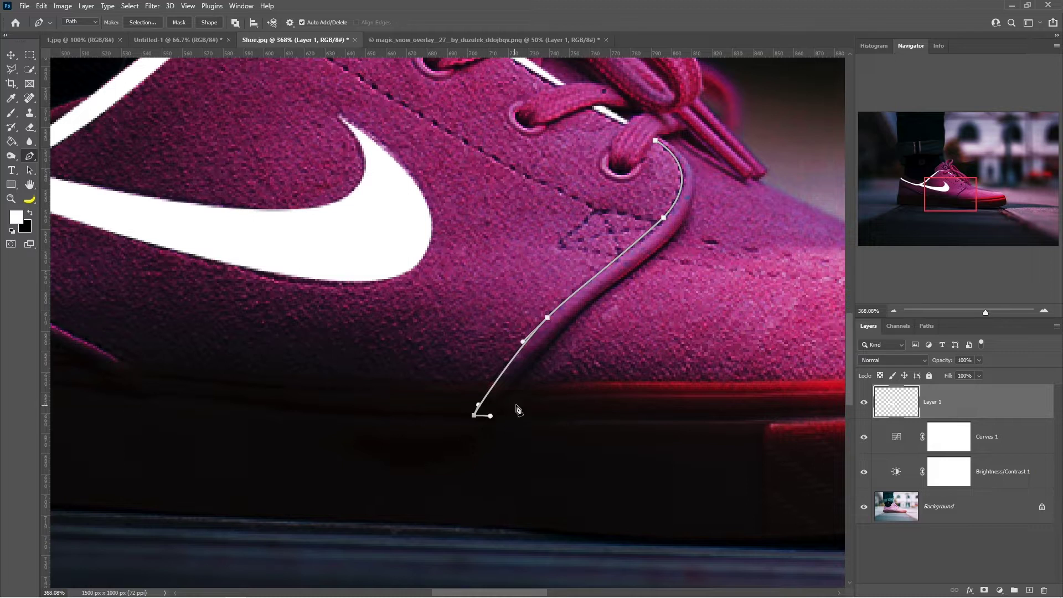
- Trace back up the outer edge of the curved seam and close the path at the last lace
{"action": "left_click_drag", "start_coordinate": [587, 308], "coordinate": [493, 344]}
{"action": "left_click", "coordinate": [408, 447]}
{"action": "left_click_drag", "start_coordinate": [507, 330], "coordinate": [431, 400]}
{"action": "left_click_drag", "start_coordinate": [496, 363], "coordinate": [550, 259]}
{"action": "key", "text": "ctrl+z"}
{"action": "left_click_drag", "start_coordinate": [537, 270], "coordinate": [516, 321]}
{"action": "left_click", "coordinate": [481, 292]}
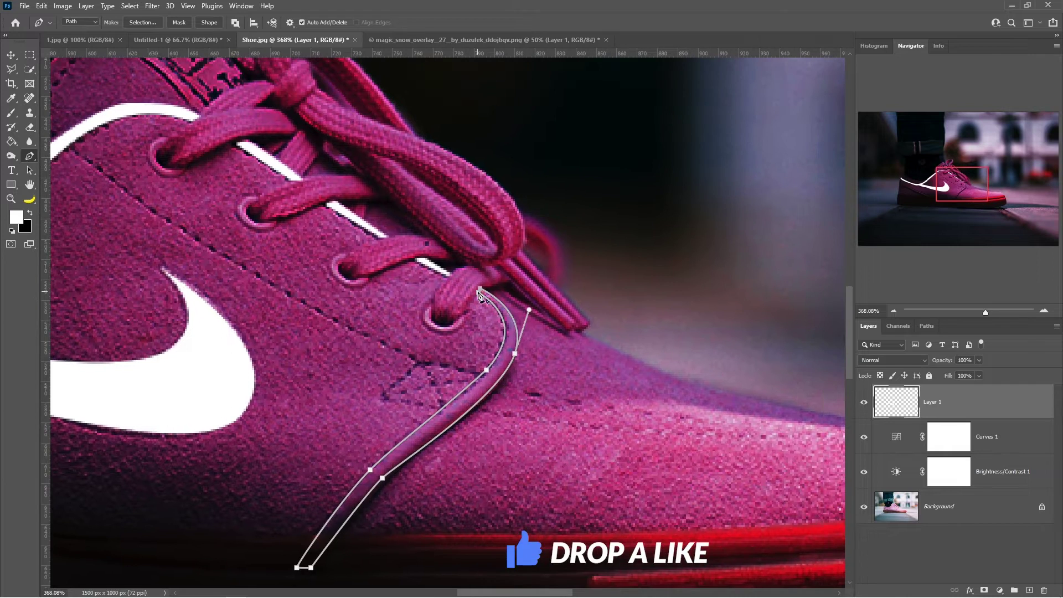
- Turn the curved seam path into a selection, fill it with white, and deselect
{"action": "right_click", "coordinate": [471, 149]}
{"action": "left_click", "coordinate": [501, 224]}
{"action": "left_click", "coordinate": [765, 230]}
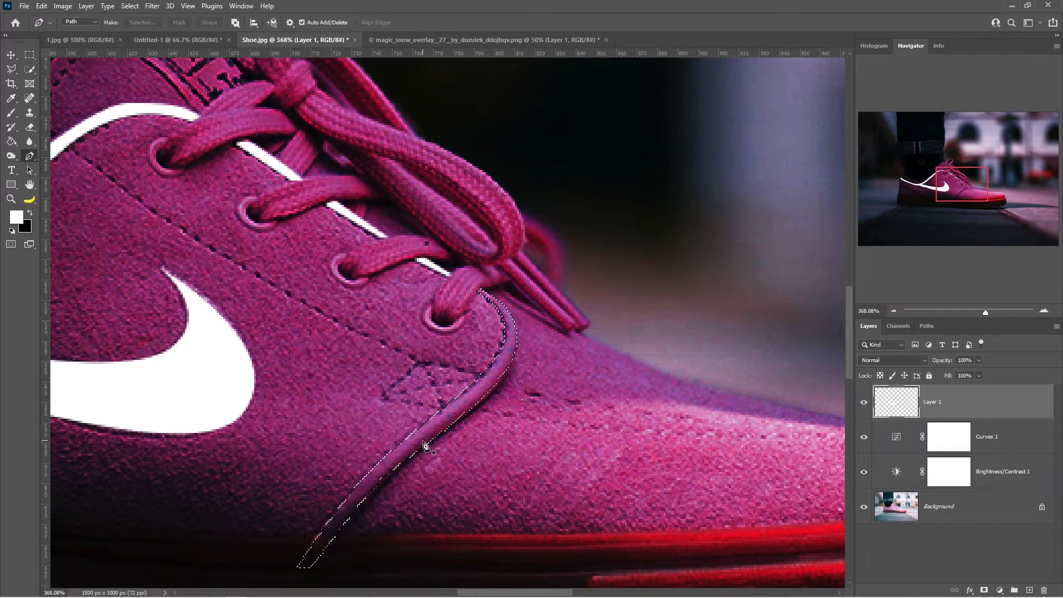
{"action": "key", "text": "alt+BackSpace"}
{"action": "key", "text": "ctrl+d"}
- Trace the upper edge of the diagonal heel seam with the Pen tool, from the back of the heel down to the sole
{"action": "key", "text": "ctrl+minus"}
{"action": "key", "text": "ctrl+minus"}
{"action": "key", "text": "ctrl+minus"}
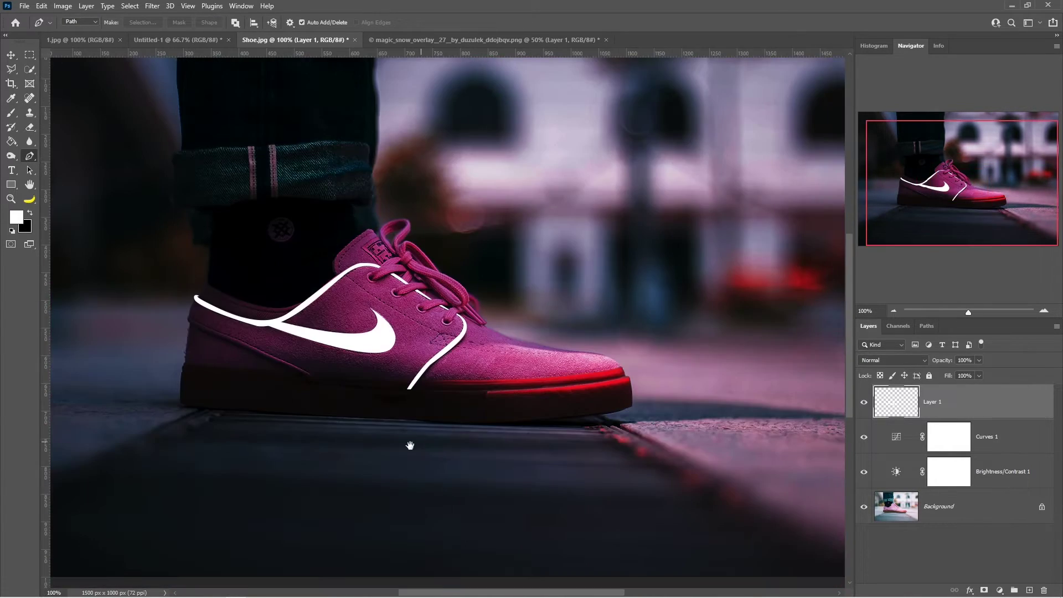
{"action": "left_click_drag", "start_coordinate": [408, 444], "coordinate": [491, 469]}
{"action": "left_click_drag", "start_coordinate": [285, 372], "coordinate": [350, 426]}
{"action": "key", "text": "p"}
{"action": "left_click", "coordinate": [159, 288]}
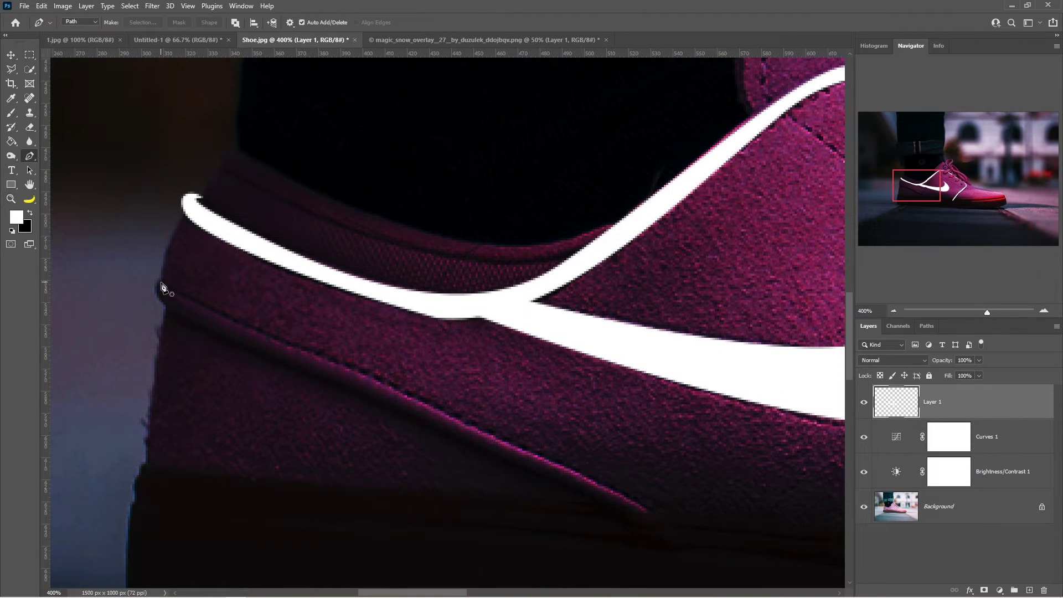
{"action": "left_click", "coordinate": [244, 331]}
{"action": "left_click", "coordinate": [326, 359]}
{"action": "left_click_drag", "start_coordinate": [363, 383], "coordinate": [194, 294]}
{"action": "left_click_drag", "start_coordinate": [496, 453], "coordinate": [520, 507]}
{"action": "key", "text": "ctrl+z"}
{"action": "left_click_drag", "start_coordinate": [386, 379], "coordinate": [411, 394]}
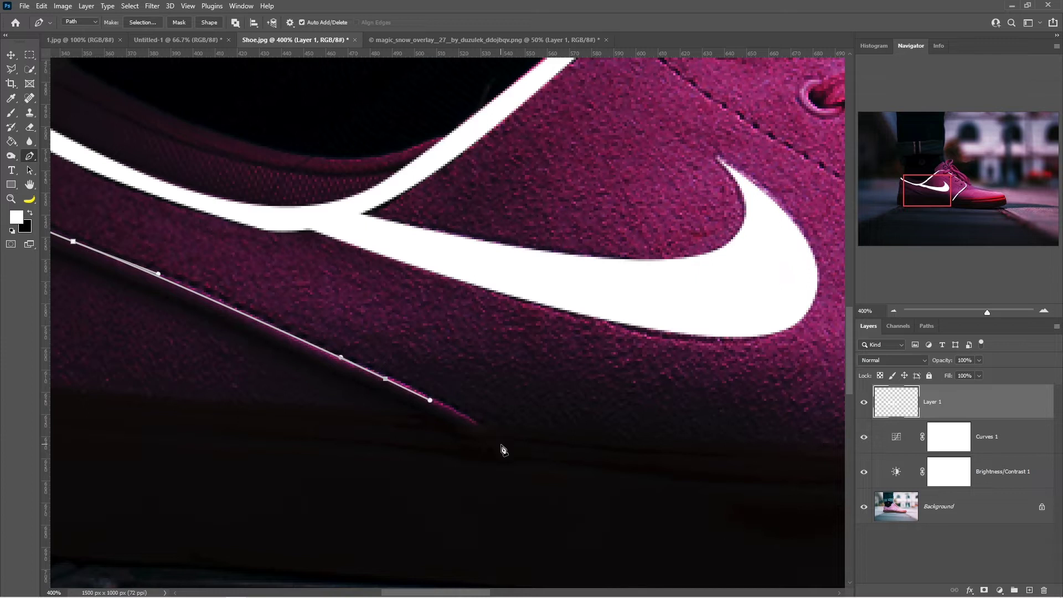
{"action": "left_click_drag", "start_coordinate": [496, 445], "coordinate": [427, 432]}
- Trace back along the lower edge of the diagonal heel seam and close the path at the back of the heel
{"action": "left_click_drag", "start_coordinate": [248, 344], "coordinate": [311, 360]}
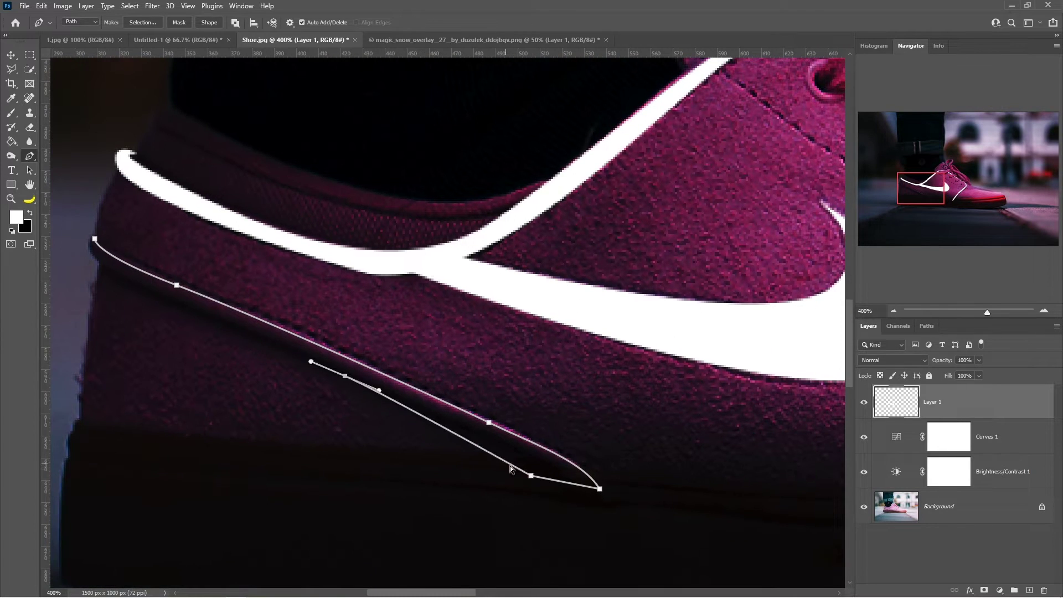
{"action": "key", "text": "ctrl+z"}
{"action": "left_click_drag", "start_coordinate": [531, 476], "coordinate": [569, 478]}
{"action": "left_click_drag", "start_coordinate": [479, 437], "coordinate": [516, 454]}
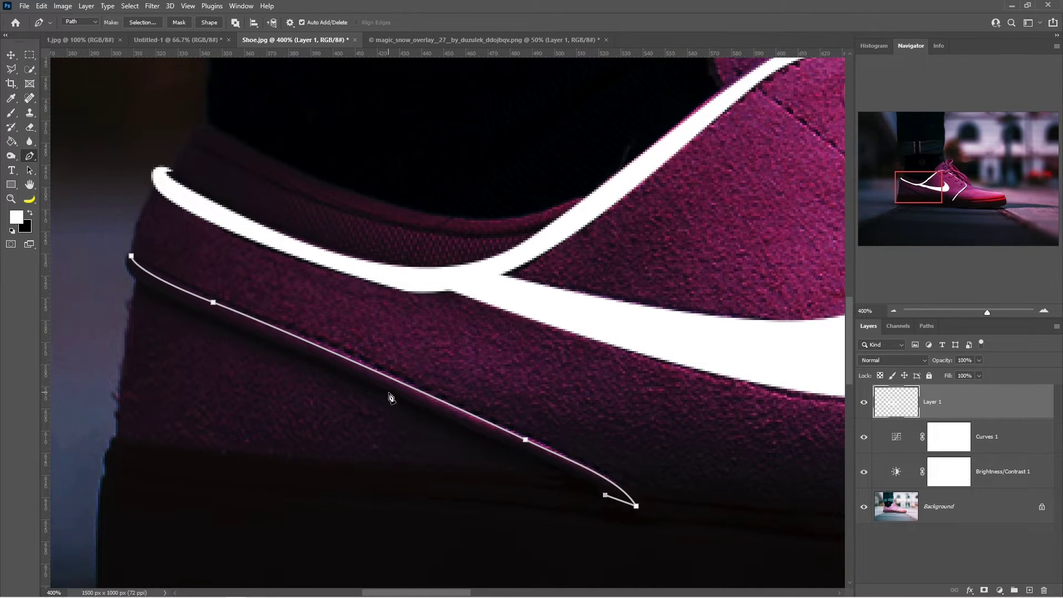
{"action": "left_click_drag", "start_coordinate": [388, 393], "coordinate": [327, 365]}
{"action": "left_click_drag", "start_coordinate": [137, 289], "coordinate": [287, 335]}
{"action": "left_click_drag", "start_coordinate": [275, 308], "coordinate": [295, 301]}
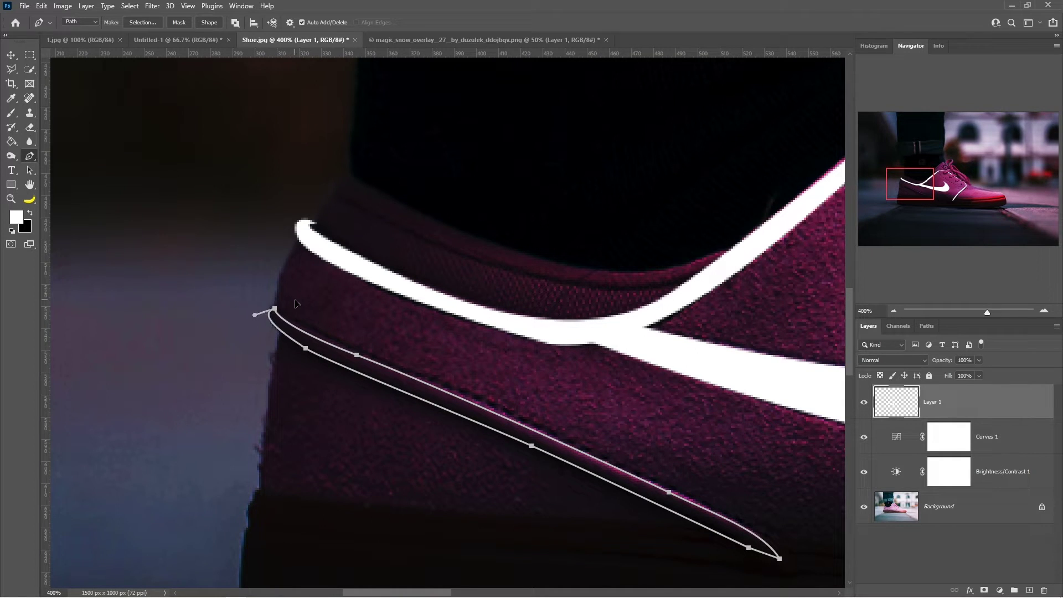
- Turn the heel seam path into a selection, fill it with white, and deselect
{"action": "right_click", "coordinate": [343, 360]}
{"action": "left_click", "coordinate": [376, 160]}
{"action": "left_click", "coordinate": [766, 231]}
{"action": "key", "text": "alt+BackSpace"}
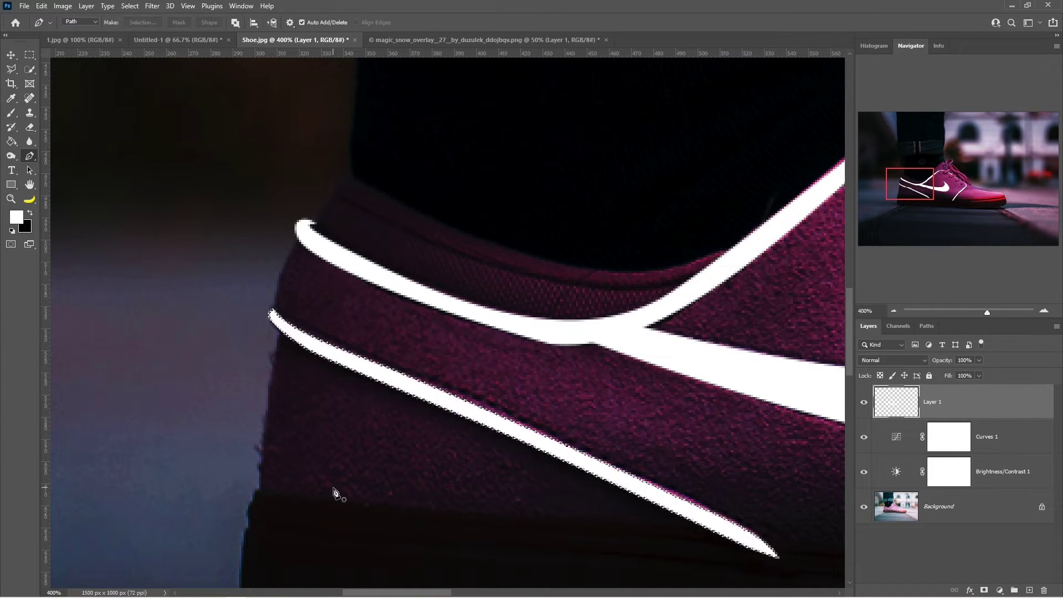
{"action": "key", "text": "ctrl+d"}
- Start a path at the shoe's toe tip and trace the sole strip's upper edge back to below the swoosh
{"action": "key", "text": "ctrl+minus"}
{"action": "key", "text": "ctrl+minus"}
{"action": "key", "text": "ctrl+minus"}
{"action": "left_click_drag", "start_coordinate": [591, 393], "coordinate": [397, 434]}
{"action": "key", "text": "z"}
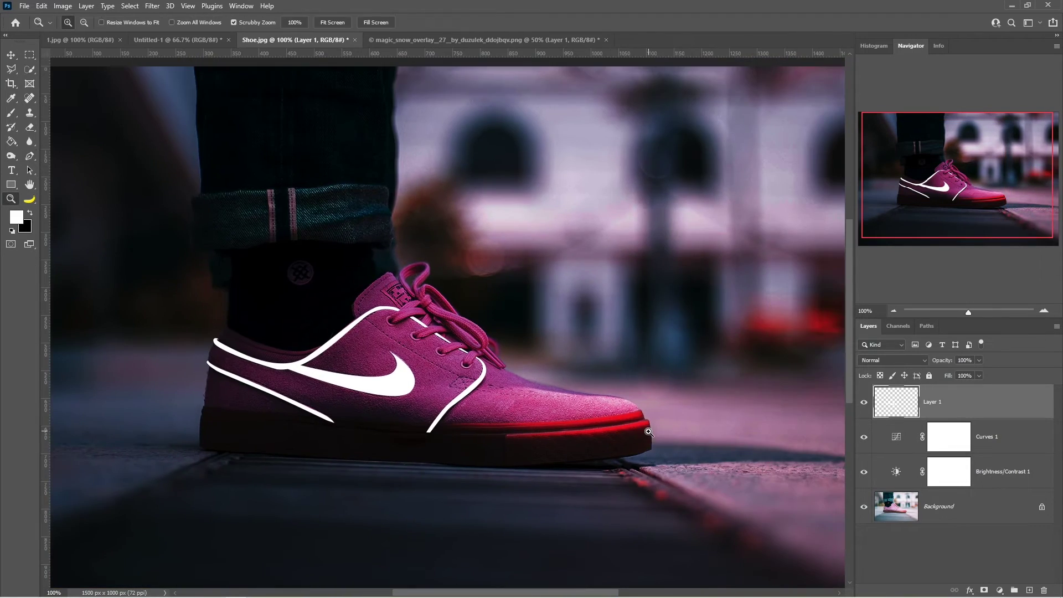
{"action": "left_click_drag", "start_coordinate": [648, 432], "coordinate": [681, 431]}
{"action": "key", "text": "p"}
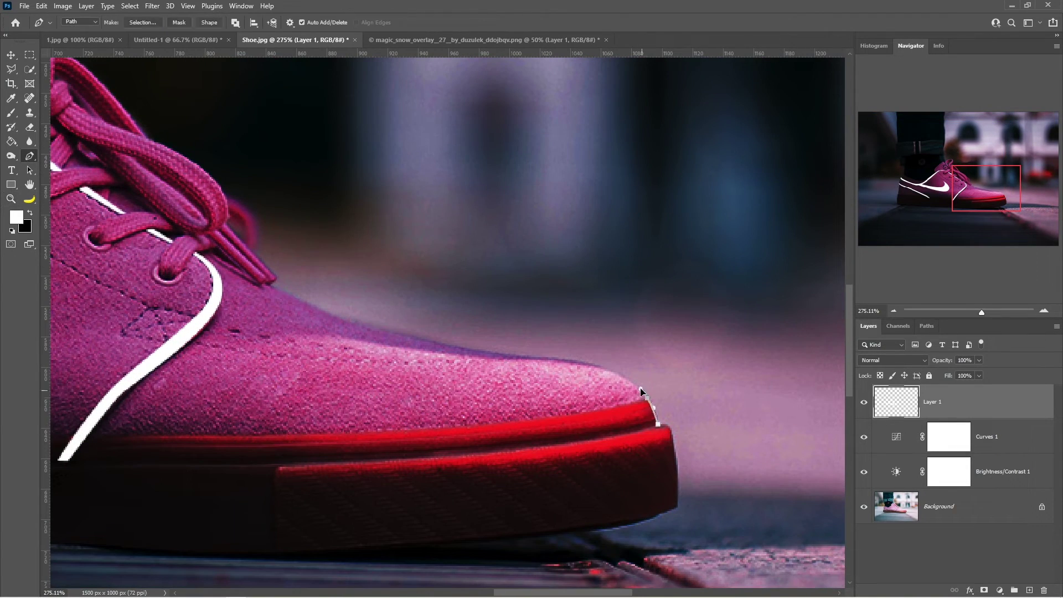
{"action": "scroll", "coordinate": [664, 429], "scroll_direction": "left", "scroll_amount": 3}
{"action": "left_click_drag", "start_coordinate": [584, 426], "coordinate": [399, 437]}
{"action": "scroll", "coordinate": [541, 423], "scroll_direction": "left", "scroll_amount": 6}
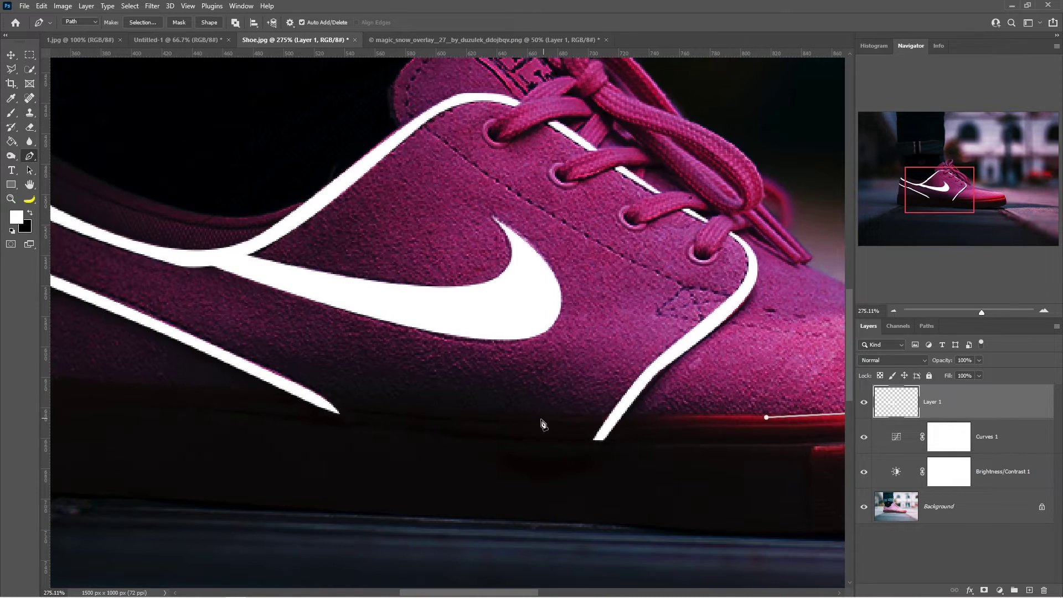
{"action": "left_click_drag", "start_coordinate": [523, 417], "coordinate": [482, 419]}
- Continue the path along the sole strip's upper edge to the heel and turn it down the heel's back edge
{"action": "scroll", "coordinate": [482, 419], "scroll_direction": "left", "scroll_amount": 3}
{"action": "left_click_drag", "start_coordinate": [368, 382], "coordinate": [295, 372]}
{"action": "mouse_move", "coordinate": [159, 368]}
{"action": "left_mouse_down"}
{"action": "mouse_move", "coordinate": [304, 386]}
{"action": "mouse_move", "coordinate": [284, 372]}
{"action": "left_mouse_up"}
{"action": "key", "text": "ctrl+z"}
{"action": "key", "text": "ctrl+z"}
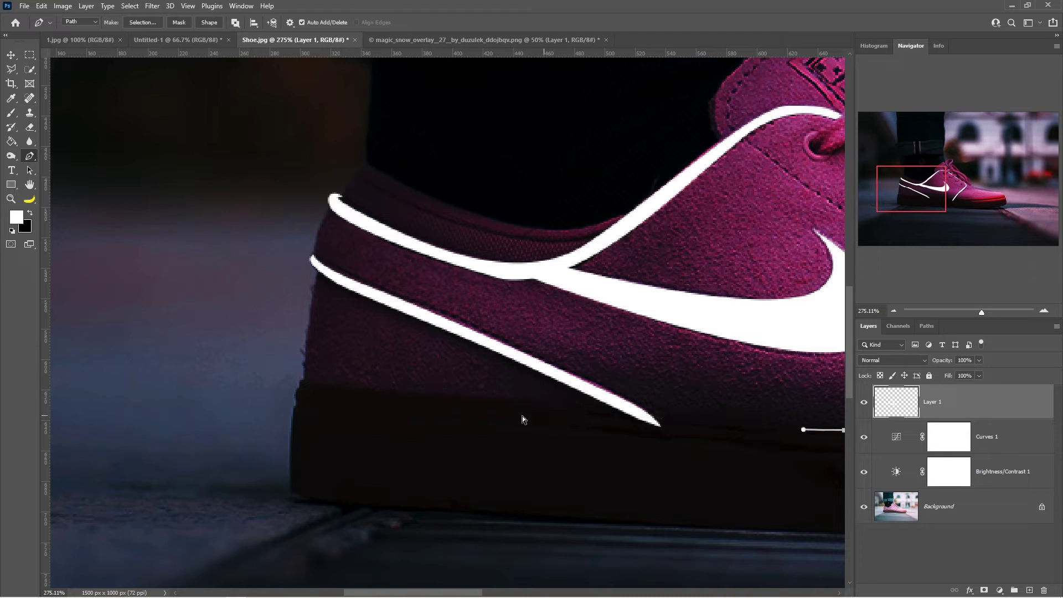
{"action": "left_click_drag", "start_coordinate": [501, 405], "coordinate": [473, 403]}
{"action": "mouse_move", "coordinate": [308, 387]}
{"action": "left_mouse_down"}
{"action": "mouse_move", "coordinate": [329, 389]}
{"action": "mouse_move", "coordinate": [317, 382]}
{"action": "left_mouse_up"}
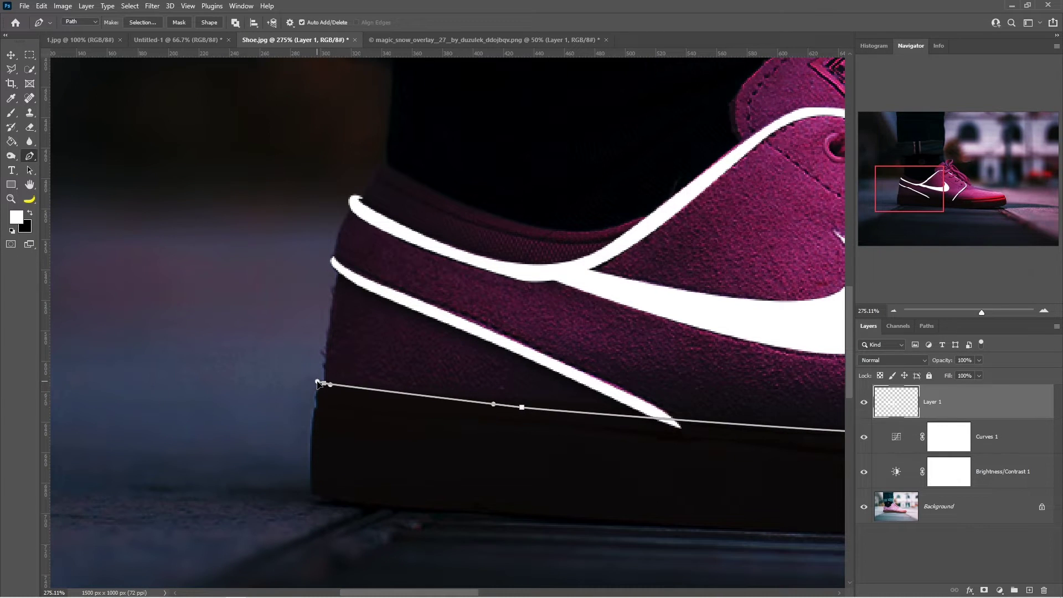
{"action": "left_click", "coordinate": [319, 383], "text": "alt"}
{"action": "left_click", "coordinate": [317, 411]}
- Trace the sole strip's lower edge from the heel forward to the toe and close the path
{"action": "left_click_drag", "start_coordinate": [415, 439], "coordinate": [154, 424]}
{"action": "left_click_drag", "start_coordinate": [360, 418], "coordinate": [441, 427]}
{"action": "left_click_drag", "start_coordinate": [597, 437], "coordinate": [531, 438]}
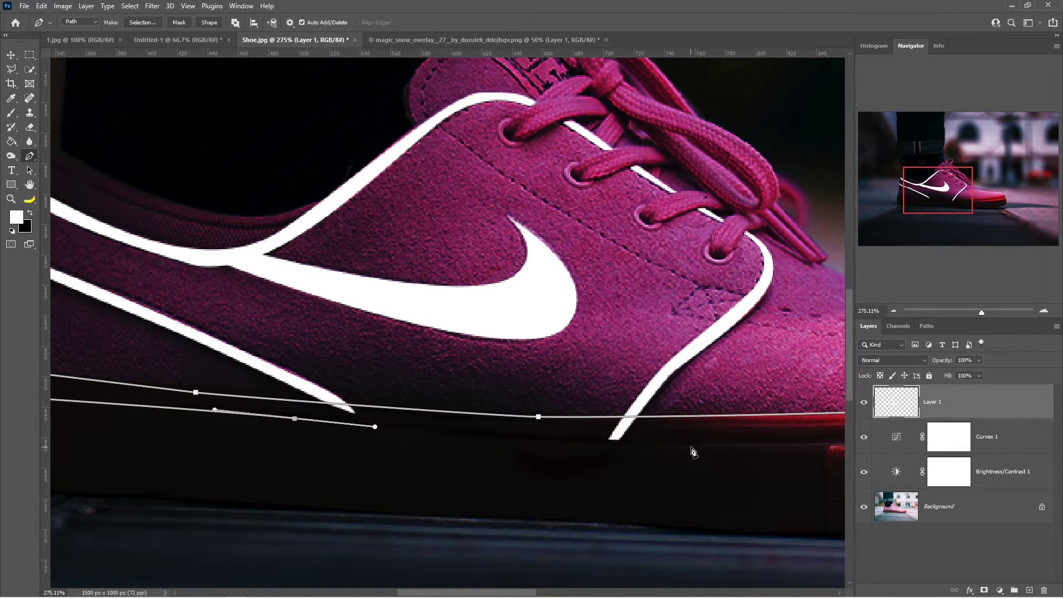
{"action": "left_click_drag", "start_coordinate": [691, 443], "coordinate": [583, 471]}
{"action": "left_click_drag", "start_coordinate": [694, 449], "coordinate": [782, 426]}
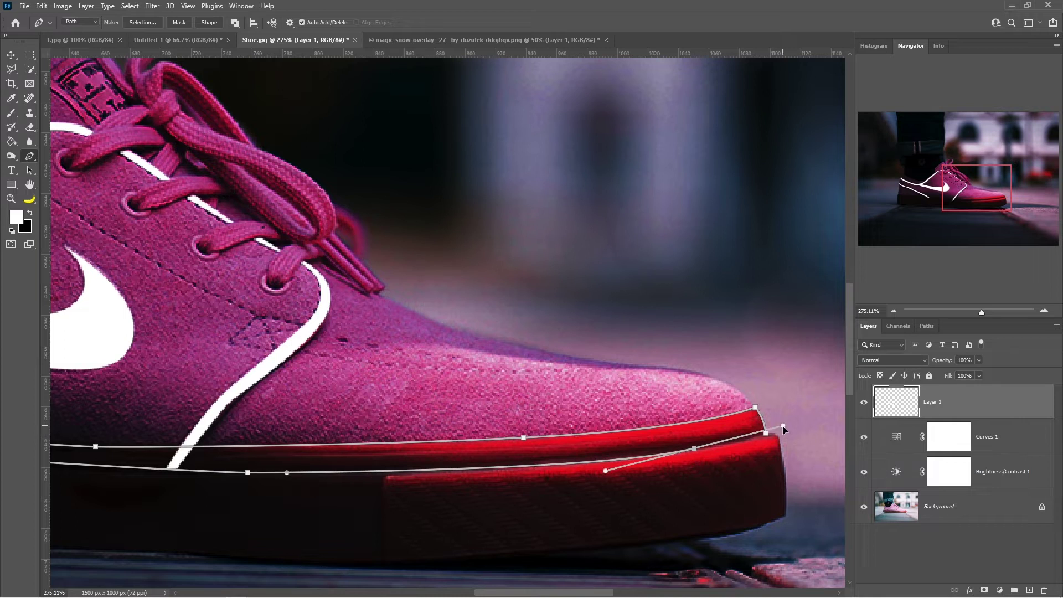
{"action": "left_click", "coordinate": [765, 434]}
- Turn the sole strip path into a selection with 0 px feather, fill it with white, and deselect
{"action": "right_click", "coordinate": [720, 433]}
{"action": "left_click", "coordinate": [764, 231]}
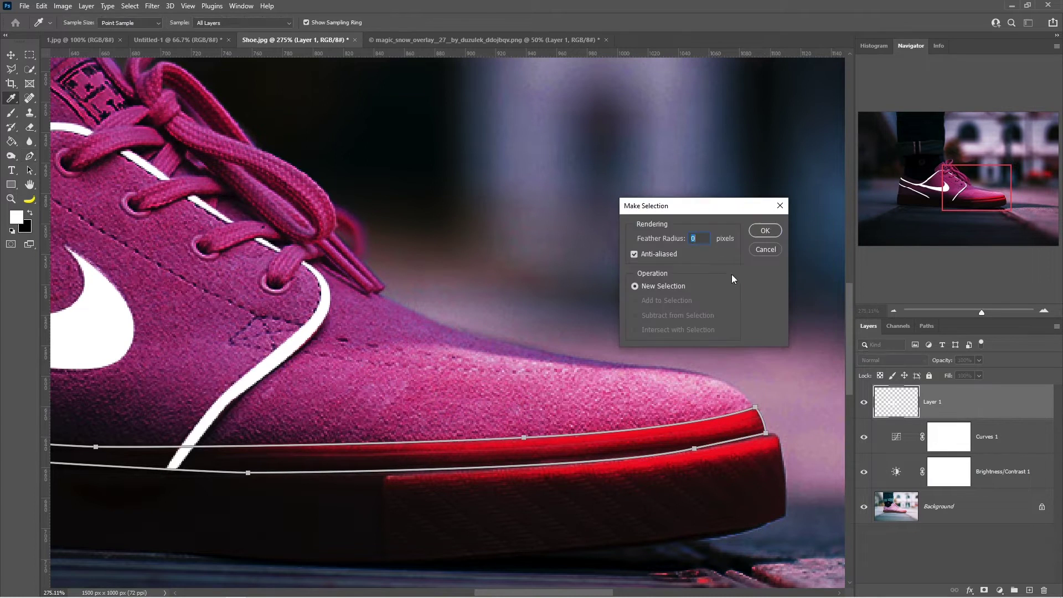
{"action": "key", "text": "Return"}
{"action": "key", "text": "alt+BackSpace"}
{"action": "key", "text": "ctrl+d"}
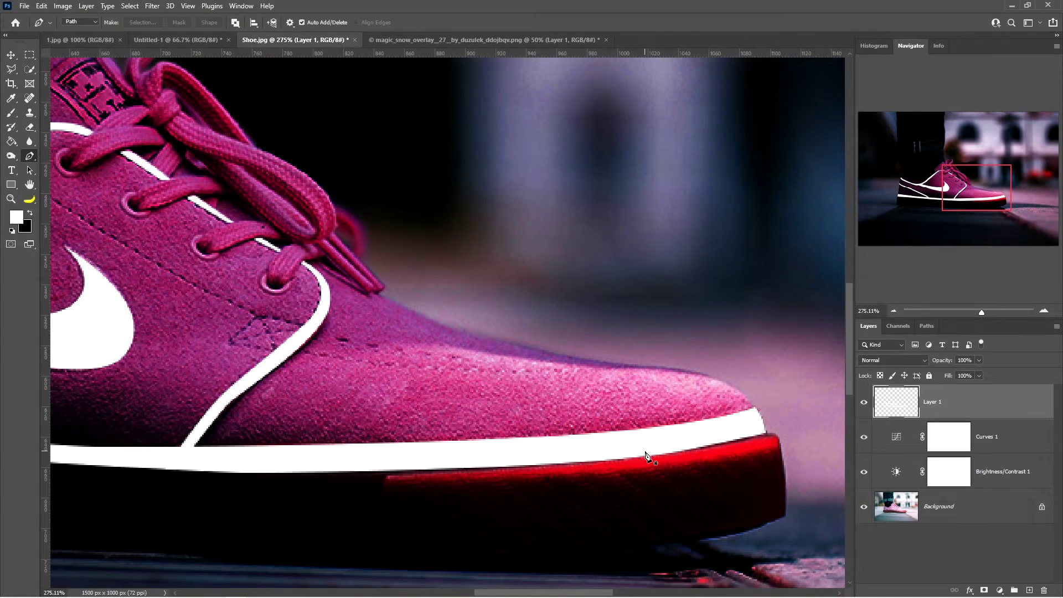
- Apply a Gaussian Blur with a 2.2 px radius to Layer 1 and check it by hiding and showing the layer
{"action": "key", "text": "ctrl+minus"}
{"action": "key", "text": "ctrl+minus"}
{"action": "key", "text": "ctrl+minus"}
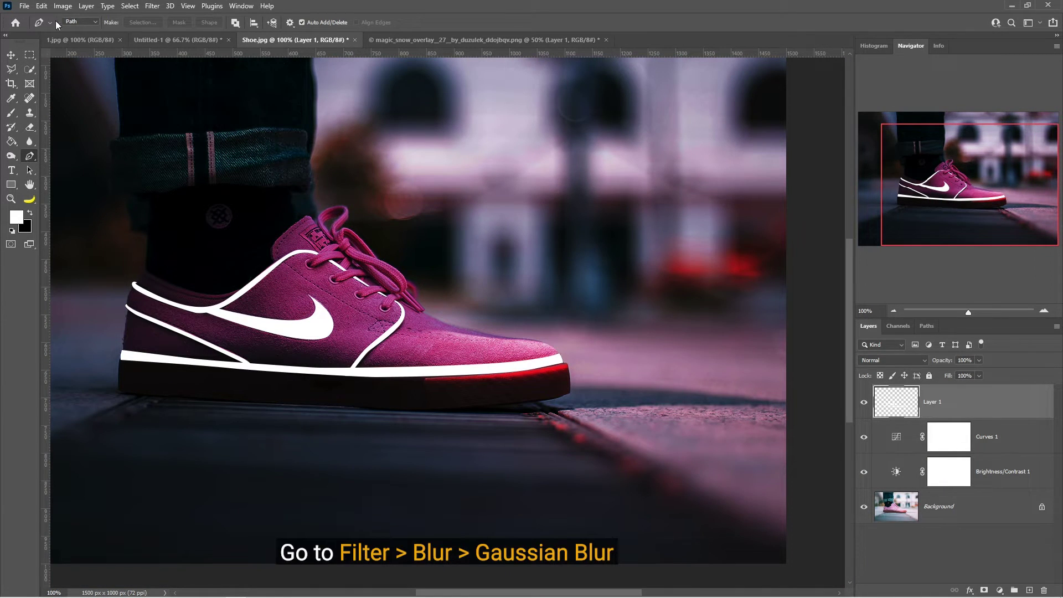
{"action": "left_click", "coordinate": [149, 7]}
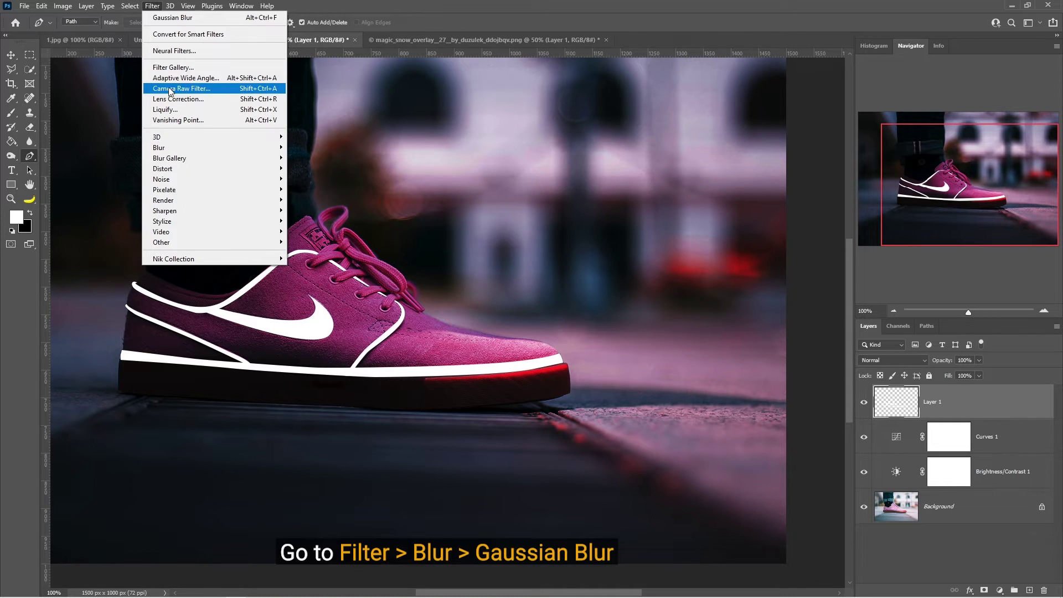
{"action": "mouse_move", "coordinate": [187, 149]}
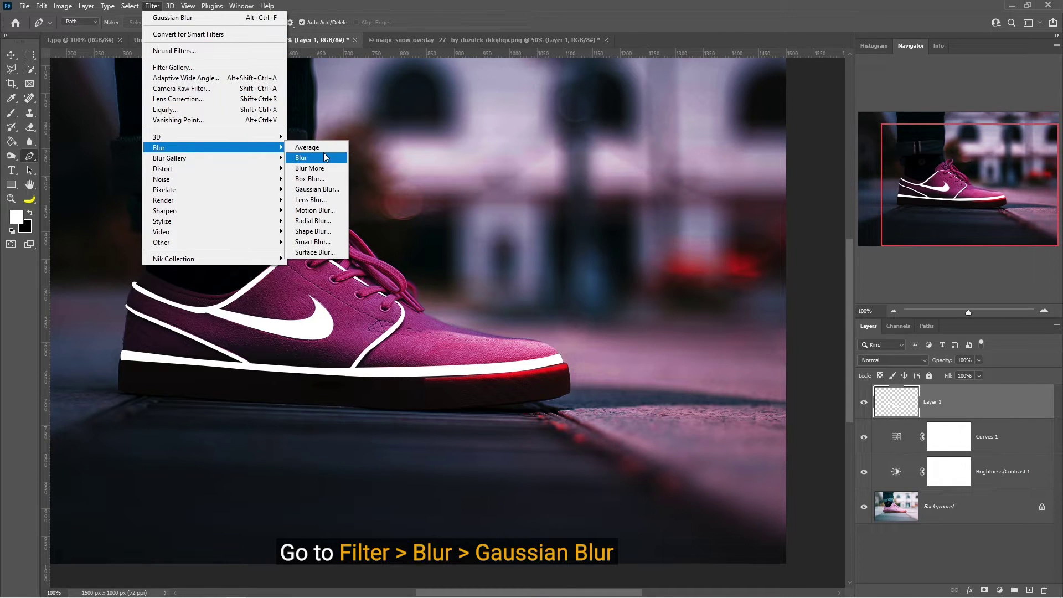
{"action": "left_click", "coordinate": [317, 189]}
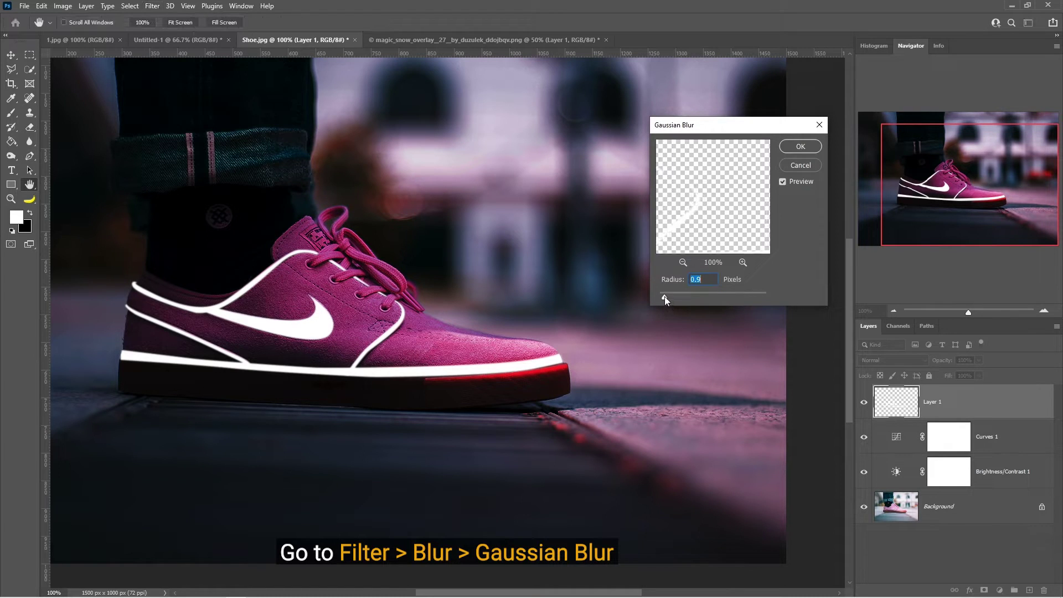
{"action": "left_click_drag", "start_coordinate": [669, 297], "coordinate": [672, 297]}
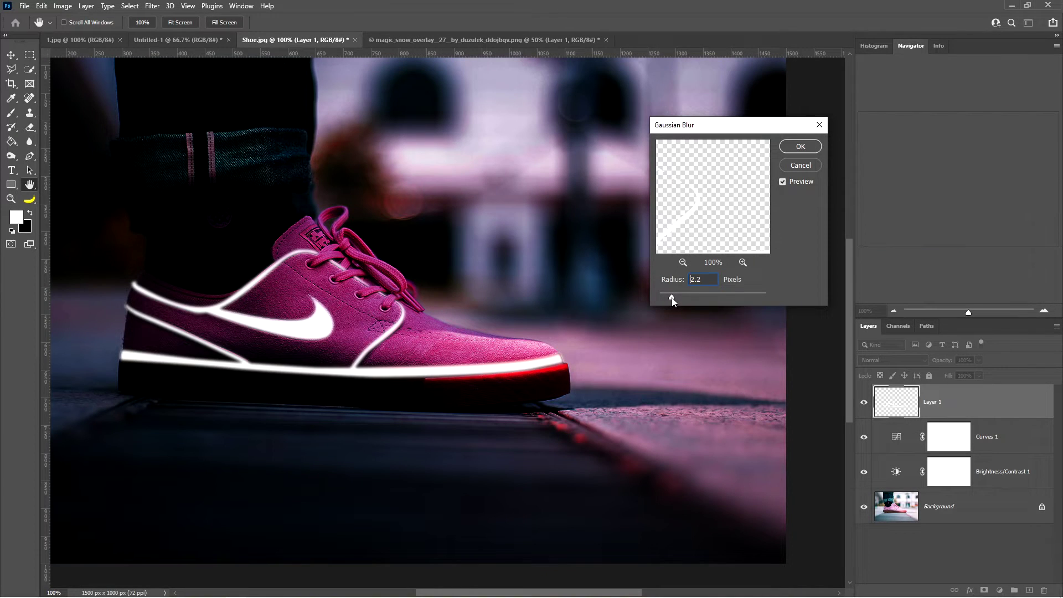
{"action": "left_click", "coordinate": [800, 147]}
{"action": "key", "text": "p"}
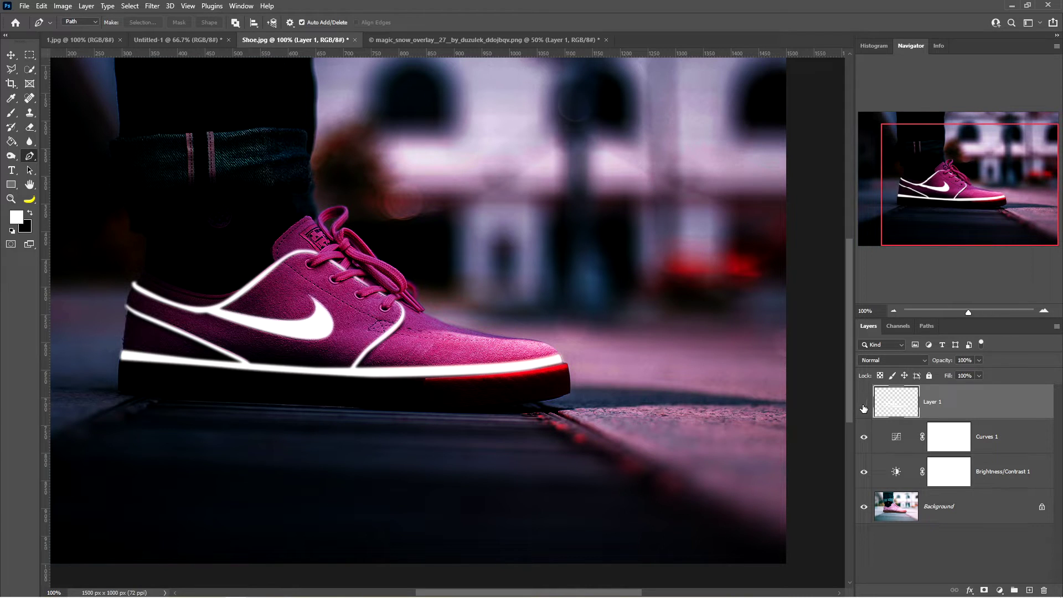
{"action": "left_click", "coordinate": [864, 409]}
{"action": "left_click", "coordinate": [863, 409]}
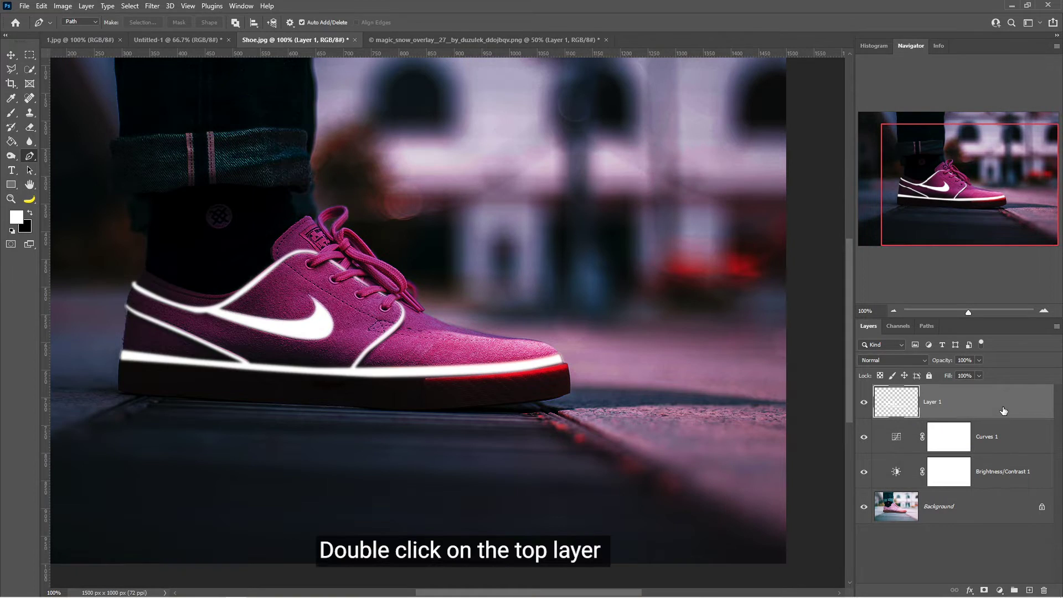
- Add a bright magenta Outer Glow to Layer 1 with Screen blending, 70% opacity, 2% spread and 24 px size
{"action": "double_click", "coordinate": [1004, 410]}
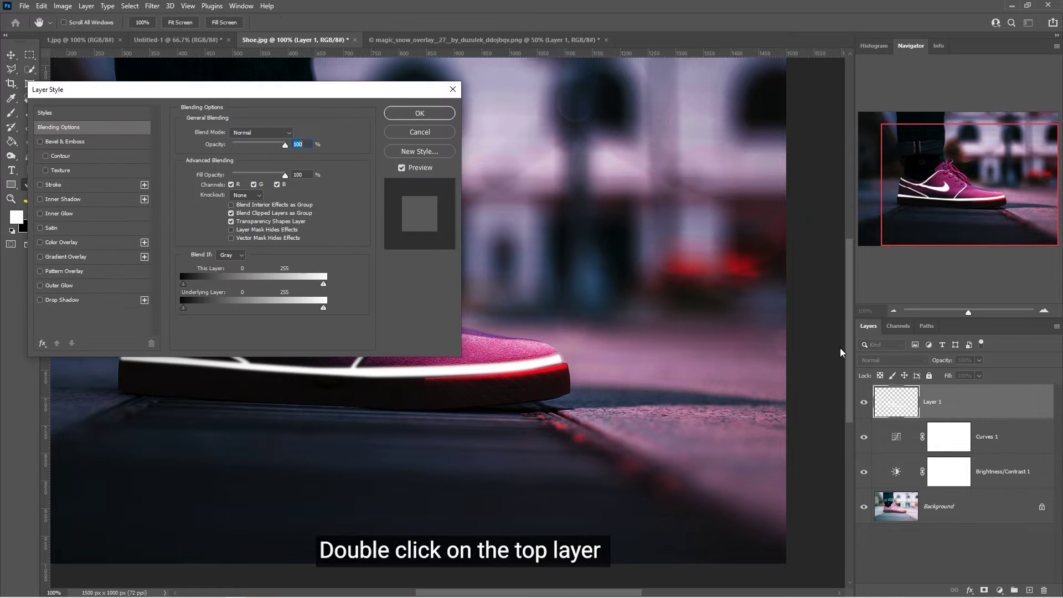
{"action": "left_click", "coordinate": [39, 286]}
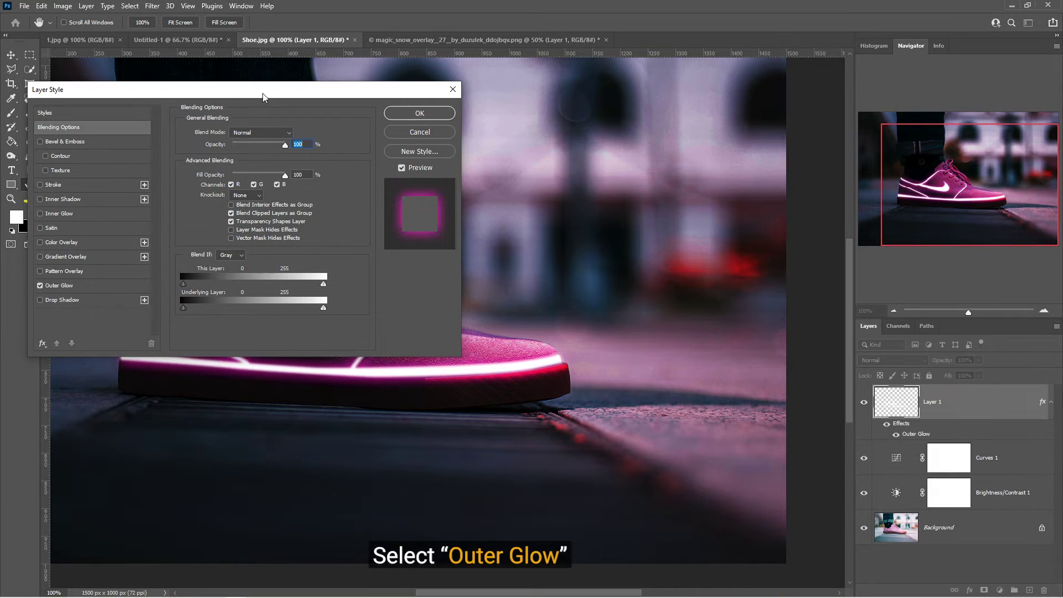
{"action": "left_click_drag", "start_coordinate": [263, 97], "coordinate": [823, 96]}
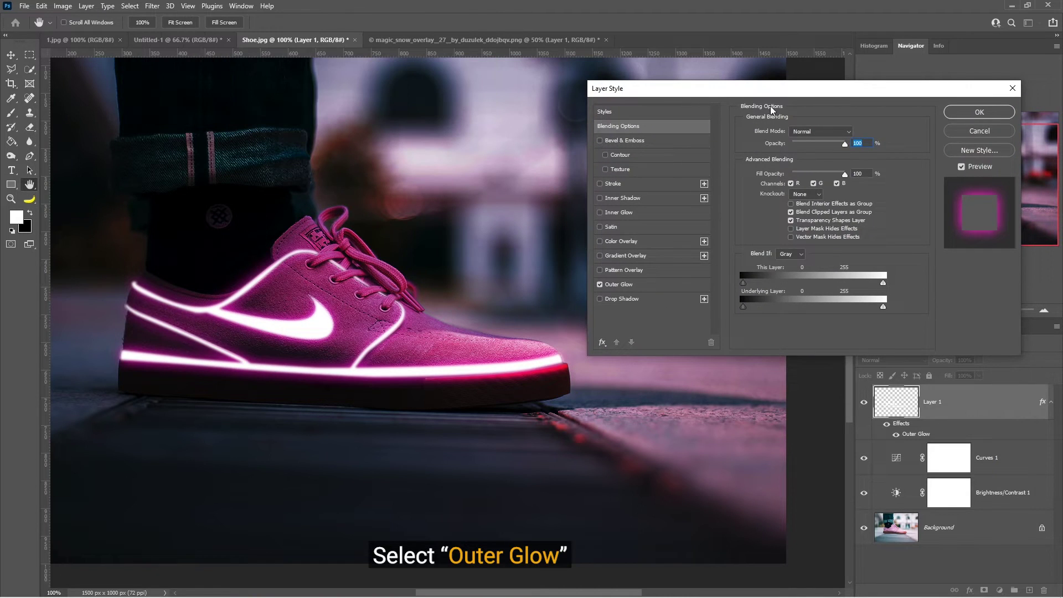
{"action": "left_click", "coordinate": [649, 284]}
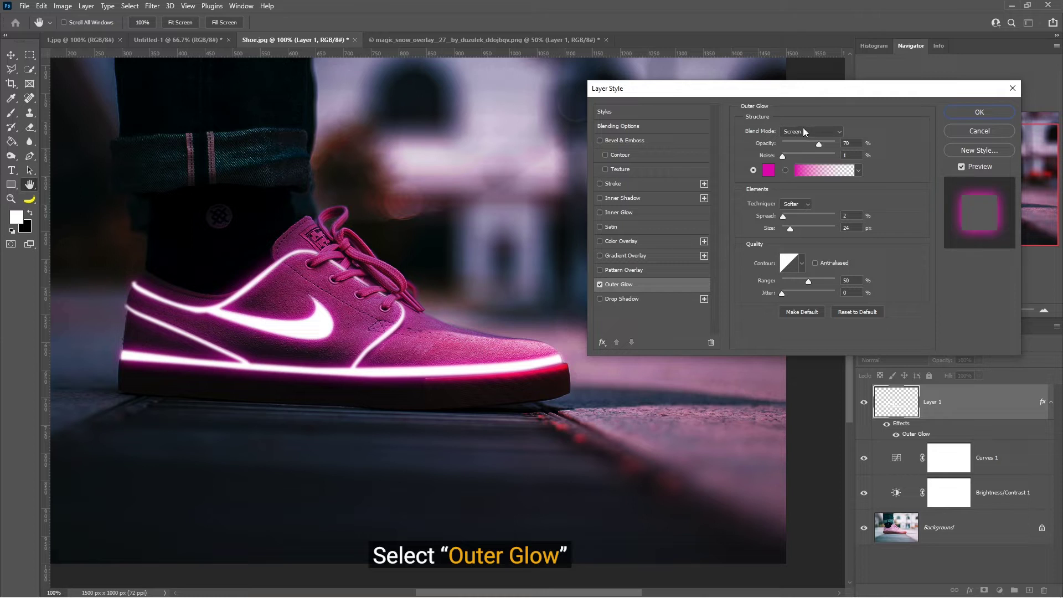
{"action": "left_click", "coordinate": [769, 171]}
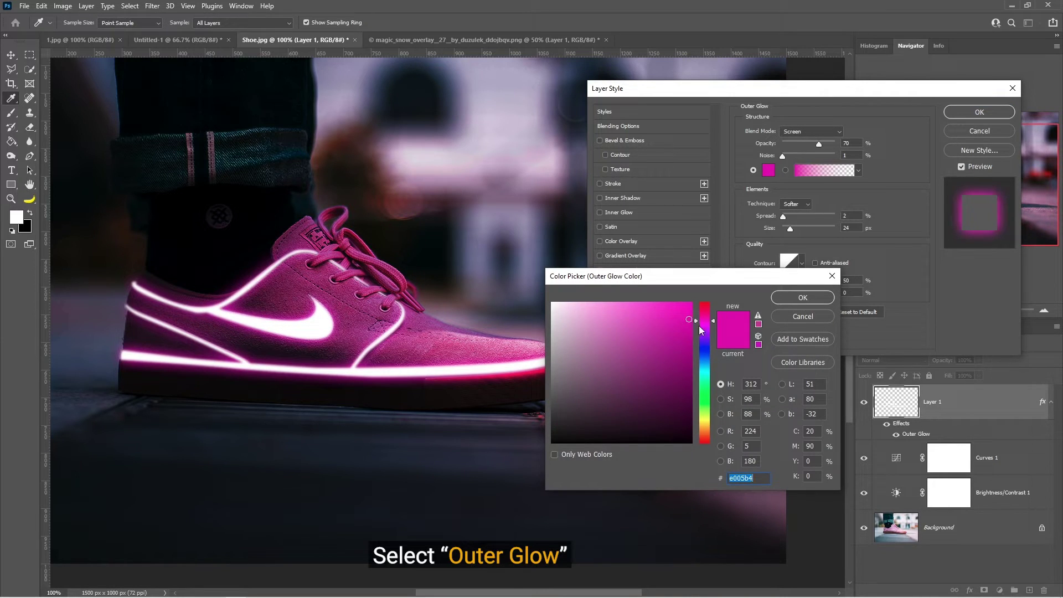
{"action": "left_click", "coordinate": [808, 300]}
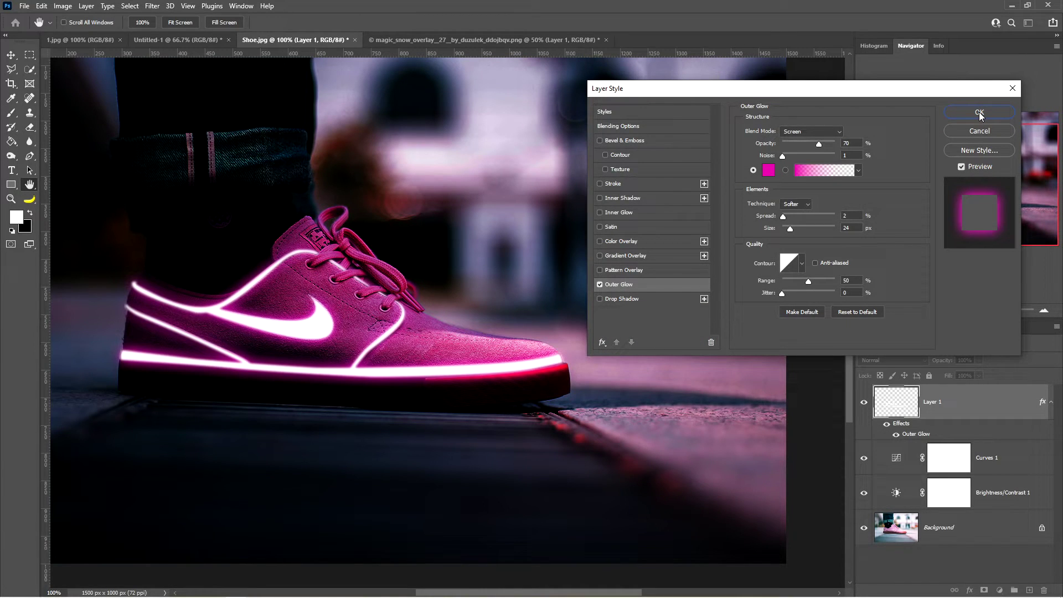
{"action": "left_click", "coordinate": [978, 112]}
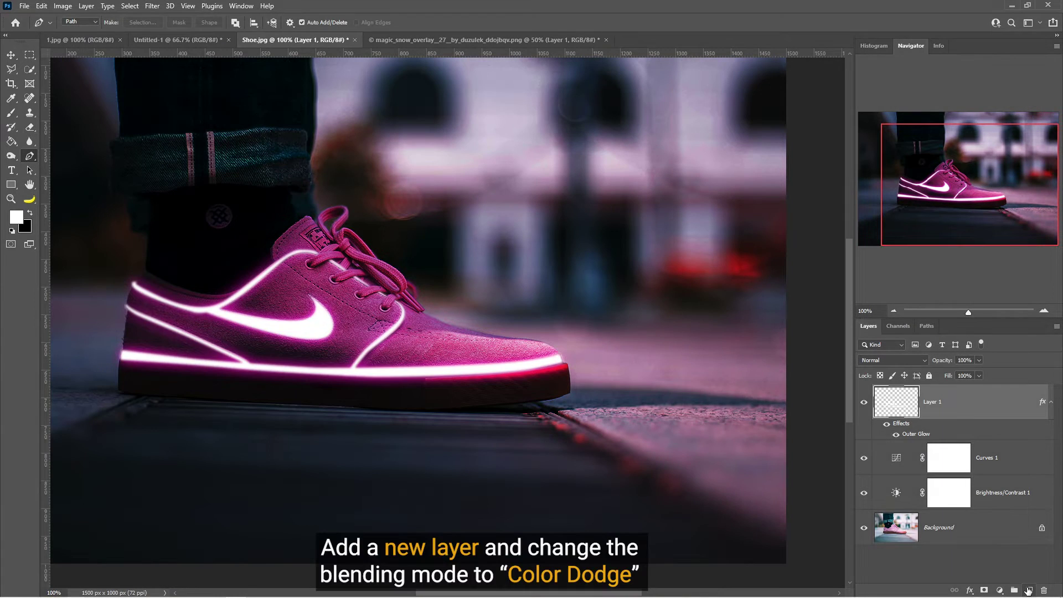
- Add a new layer above Layer 1 and set its blending mode to Color Dodge
{"action": "left_click", "coordinate": [1027, 590]}
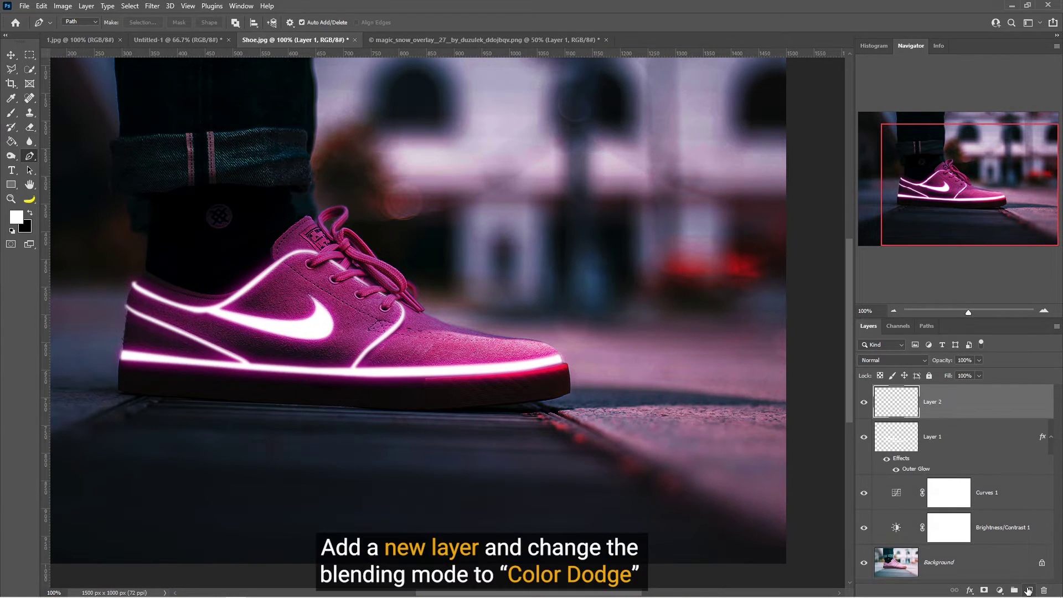
{"action": "left_click", "coordinate": [915, 360]}
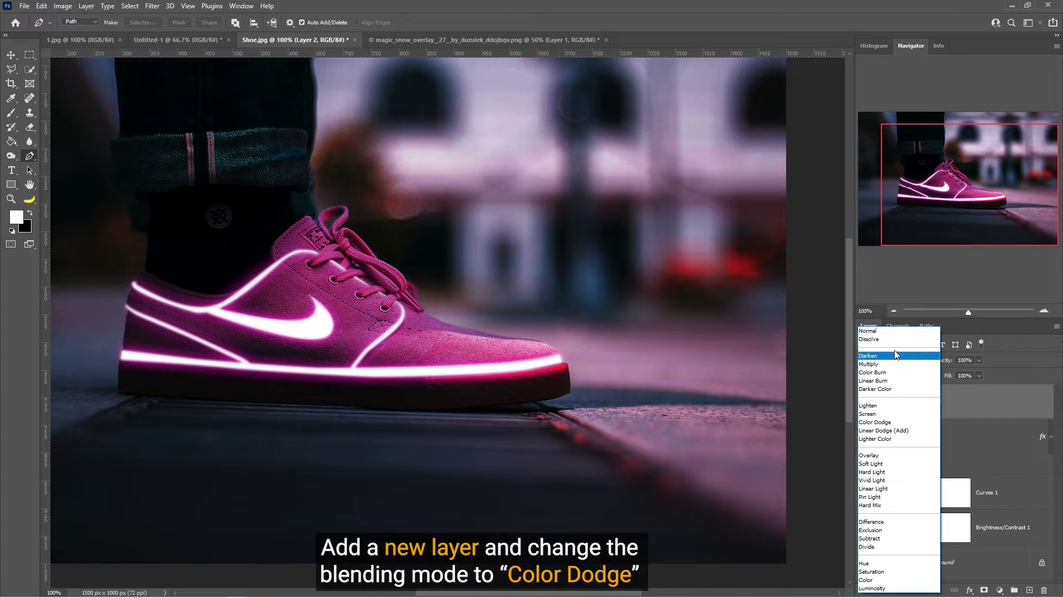
{"action": "left_click", "coordinate": [888, 423]}
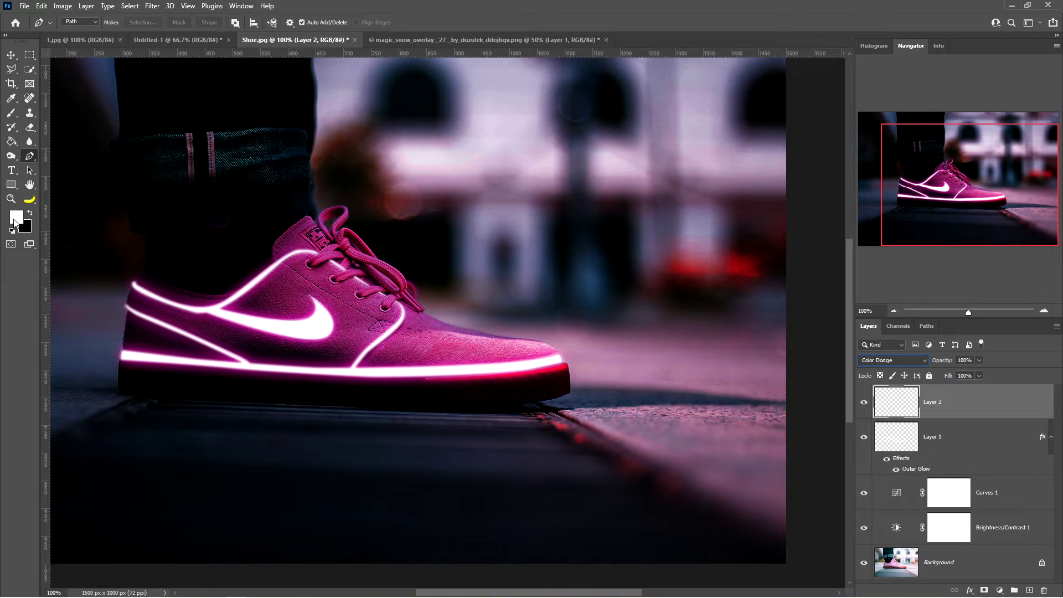
- Set the foreground colour to magenta #e005b4
{"action": "left_click", "coordinate": [15, 221]}
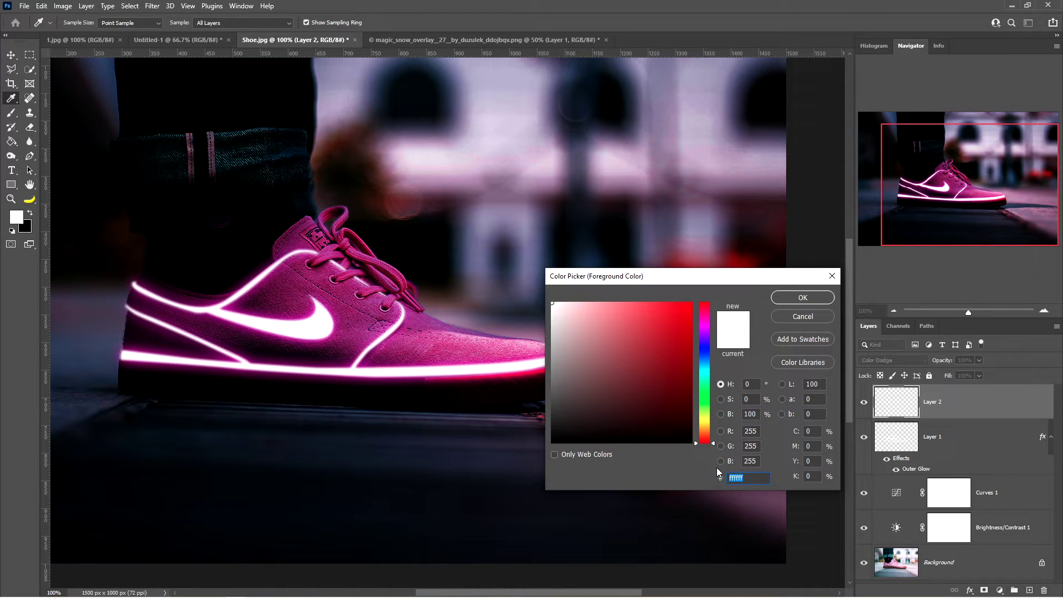
{"action": "type", "text": "e"}
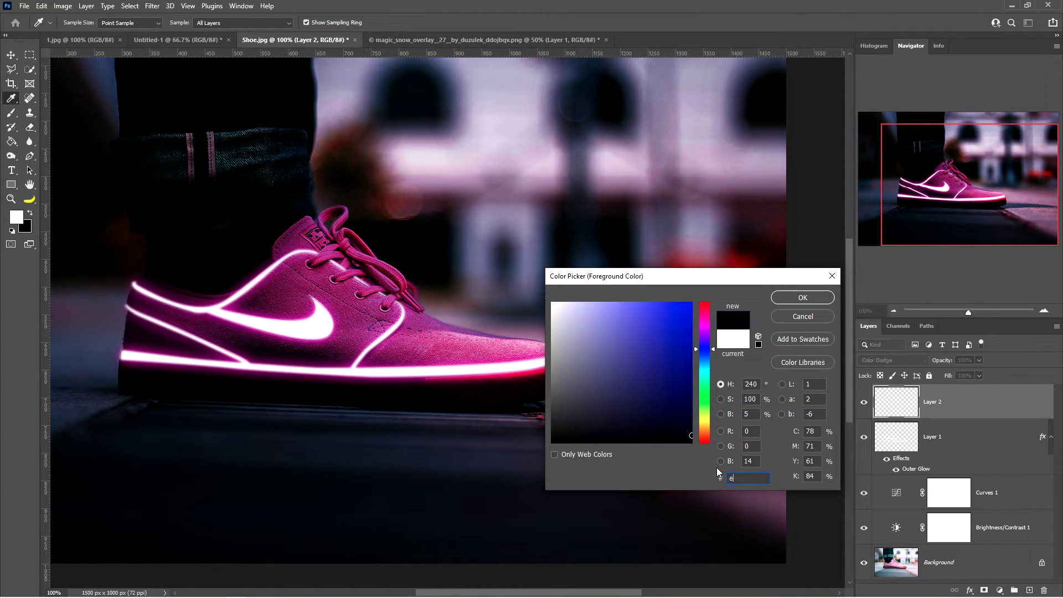
{"action": "type", "text": "00"}
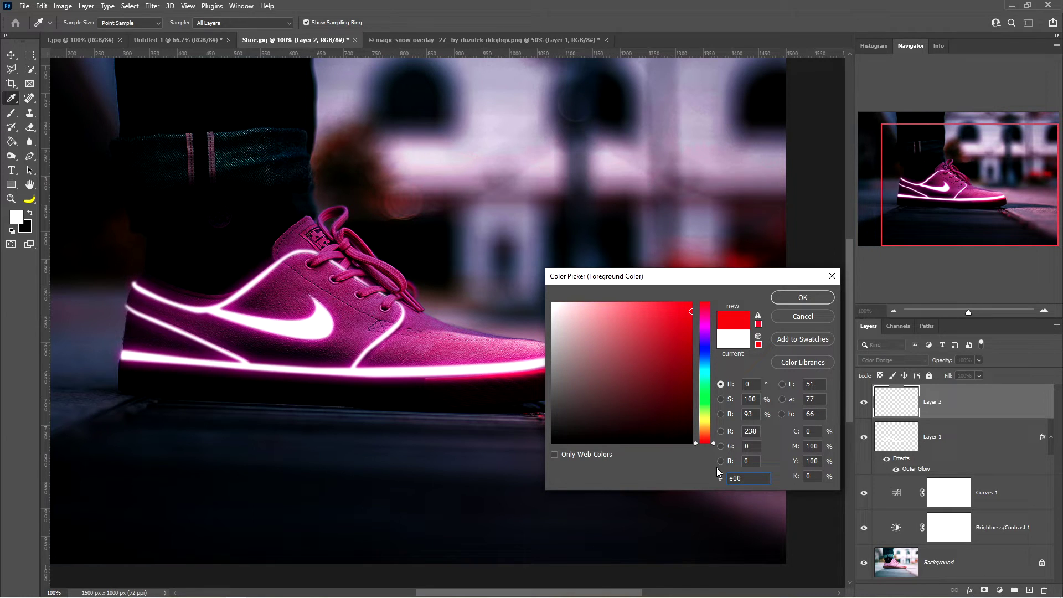
{"action": "type", "text": "5"}
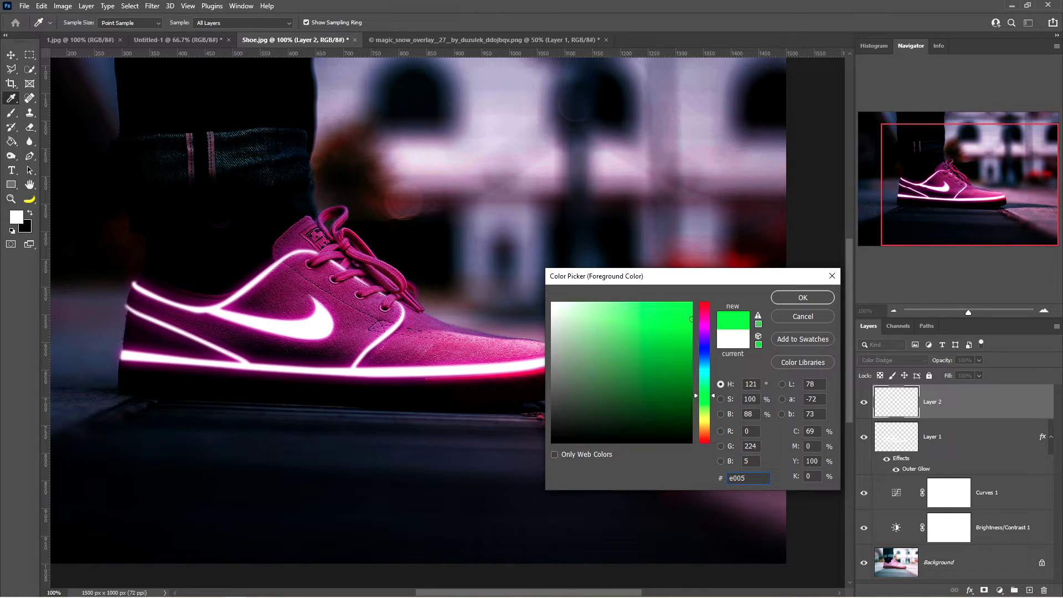
{"action": "type", "text": "b4"}
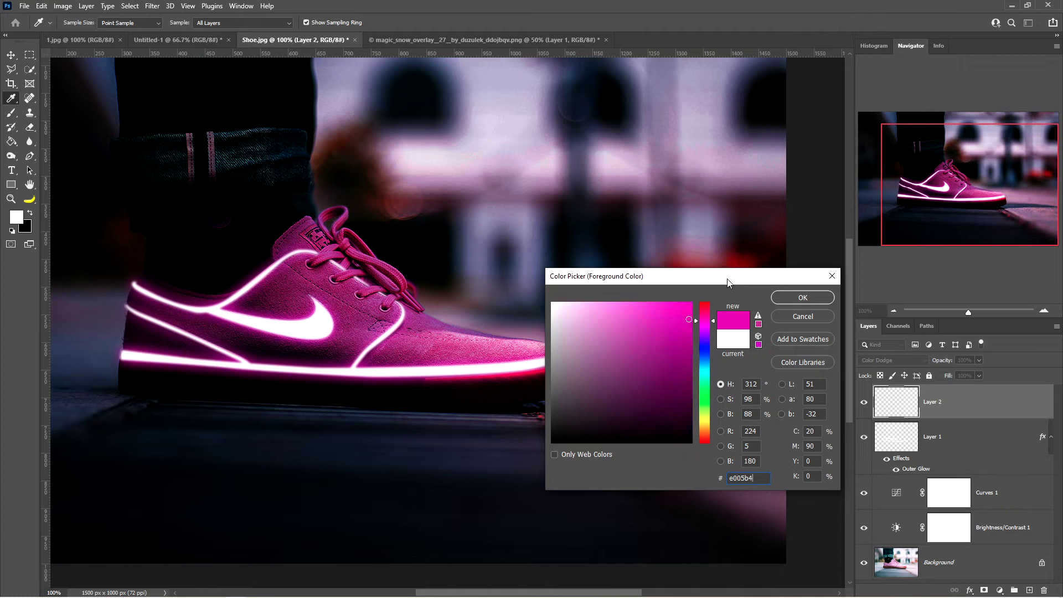
{"action": "left_click", "coordinate": [803, 298]}
{"action": "key", "text": "p"}
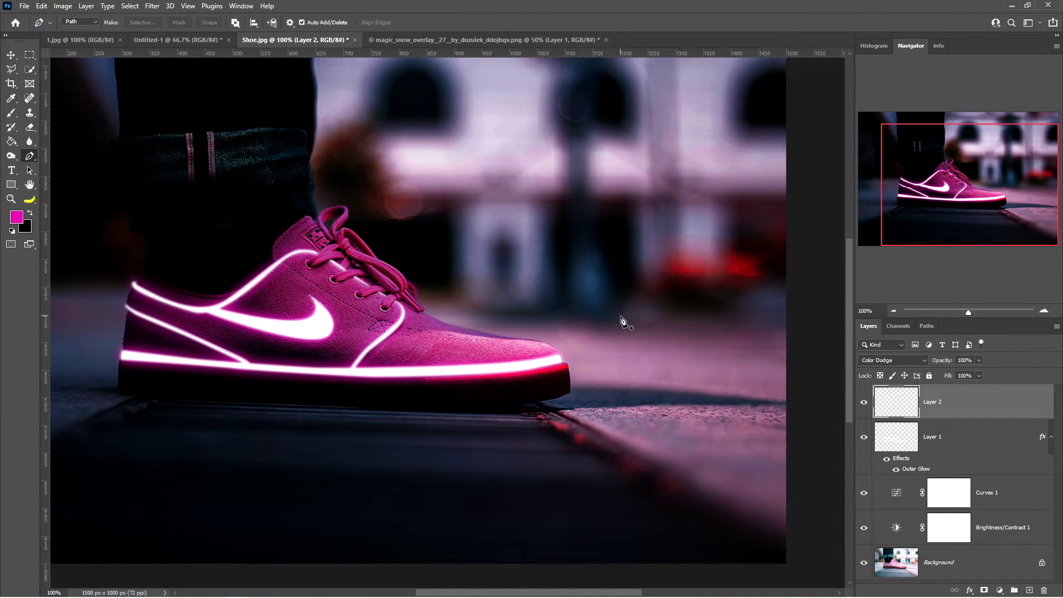
- Activate the Brush tool and set its opacity and flow to 30%
{"action": "key", "text": "b"}
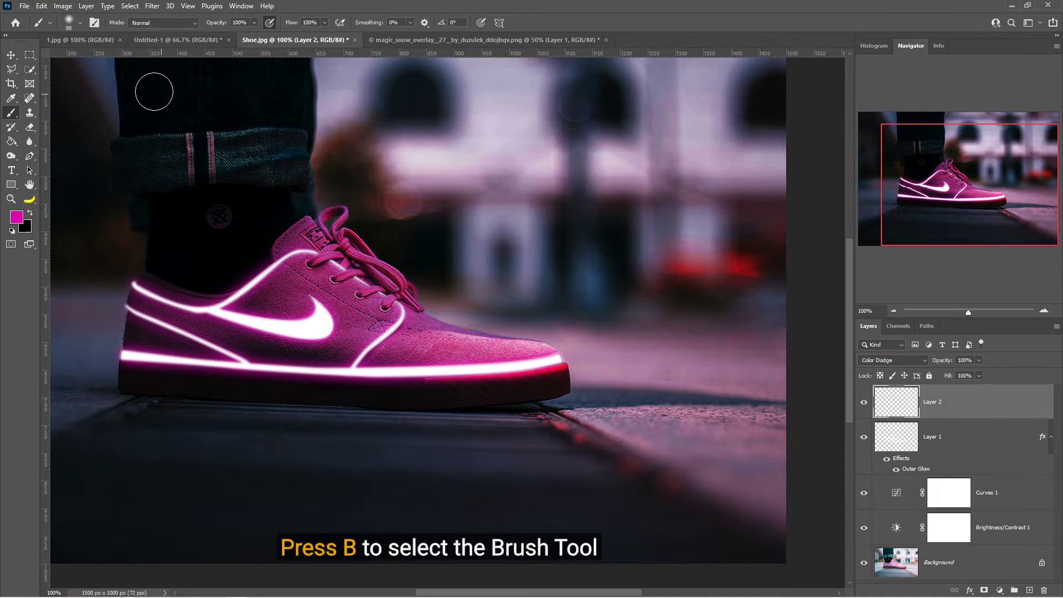
{"action": "left_click", "coordinate": [255, 22]}
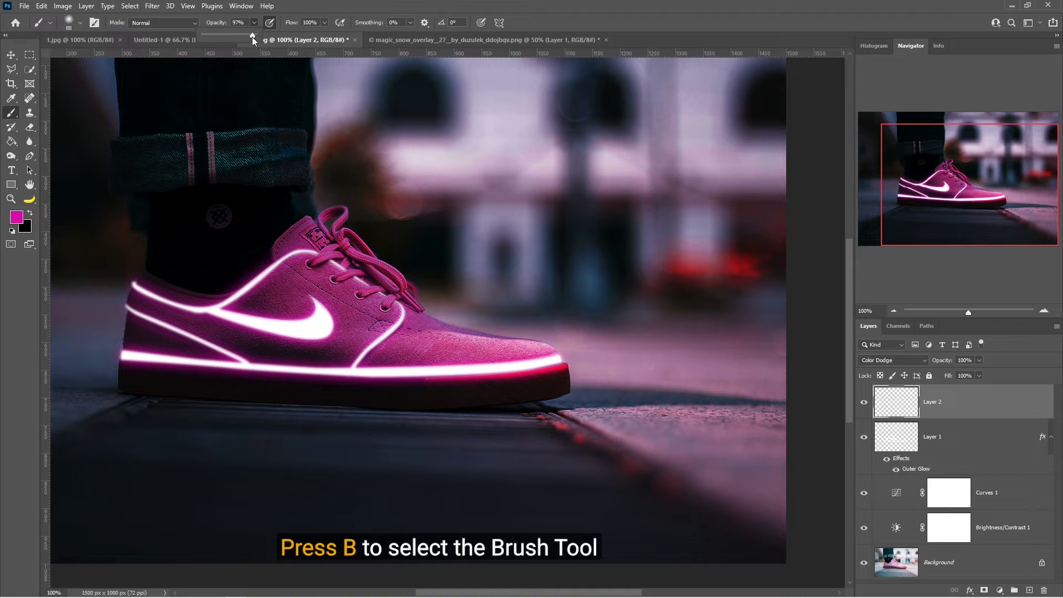
{"action": "left_click", "coordinate": [323, 23]}
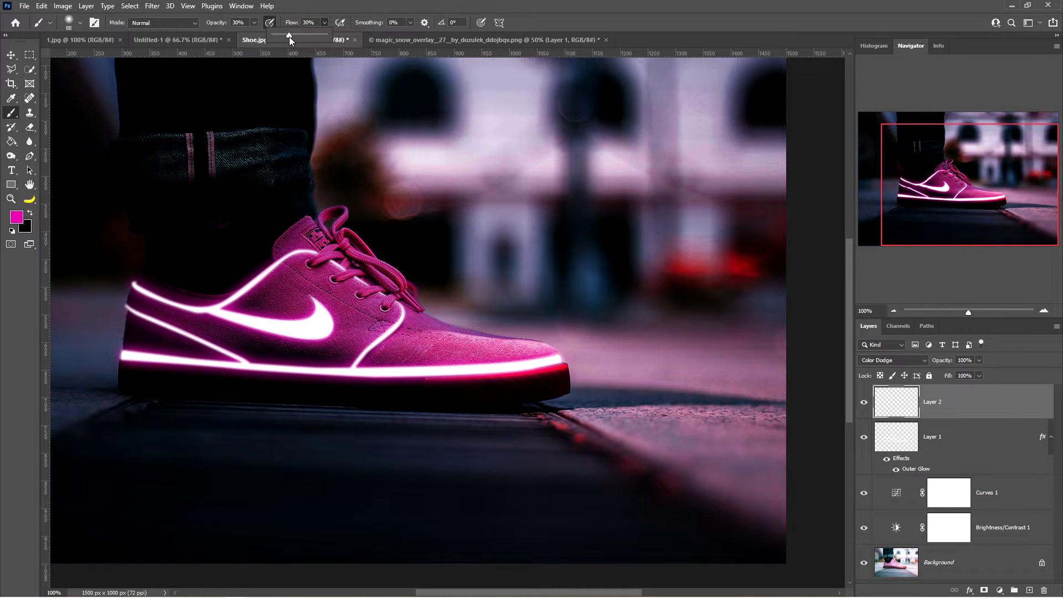
- Reduce the Soft Round brush to 39 px
{"action": "key", "text": "z"}
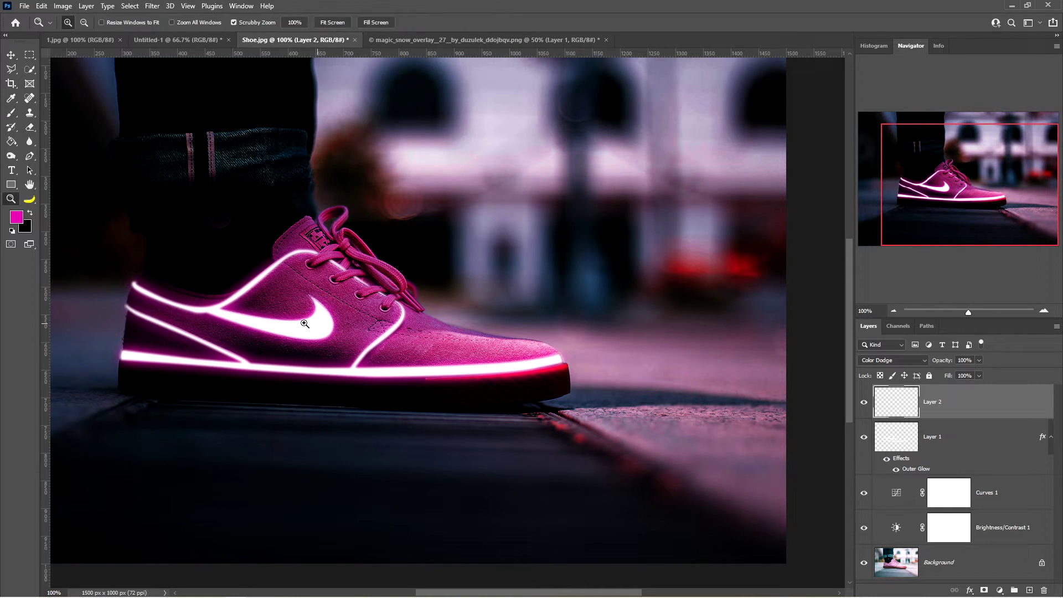
{"action": "left_click_drag", "start_coordinate": [247, 322], "coordinate": [315, 350]}
{"action": "key", "text": "b"}
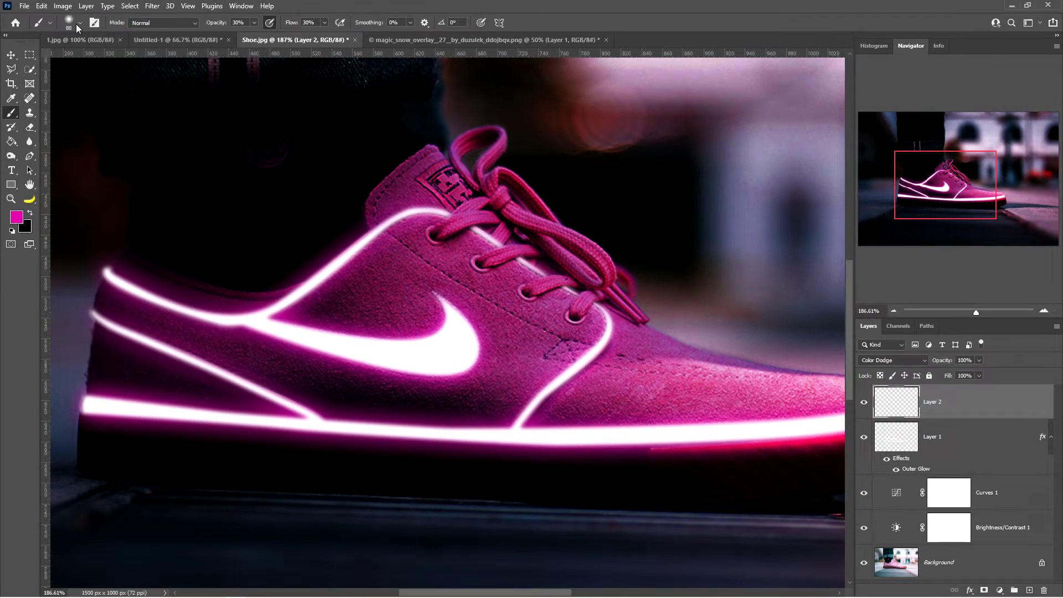
{"action": "left_click", "coordinate": [79, 23]}
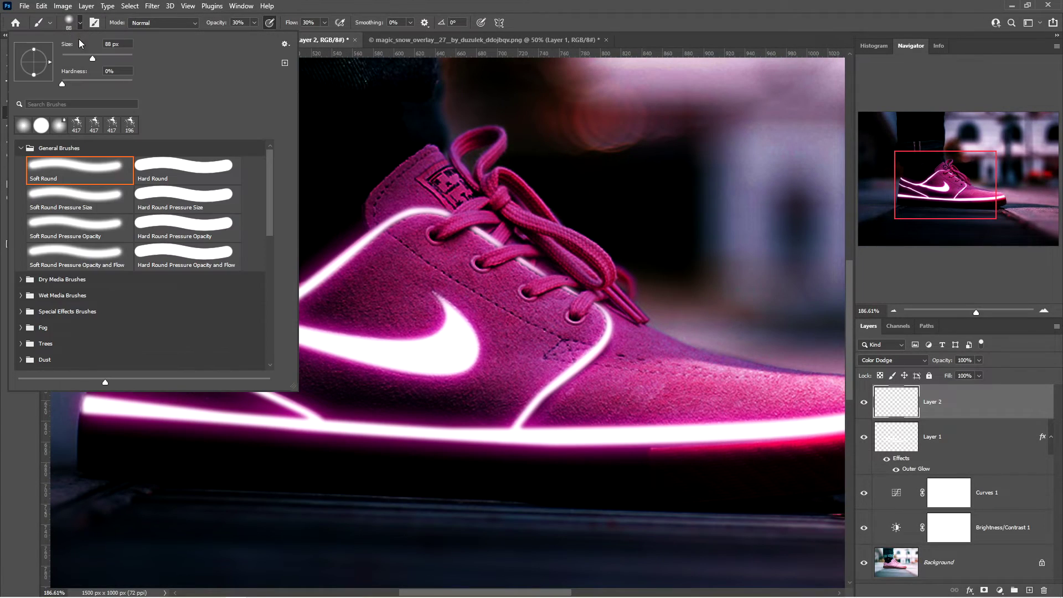
{"action": "left_click", "coordinate": [80, 57]}
{"action": "left_click_drag", "start_coordinate": [81, 55], "coordinate": [75, 57]}
{"action": "left_click", "coordinate": [627, 18]}
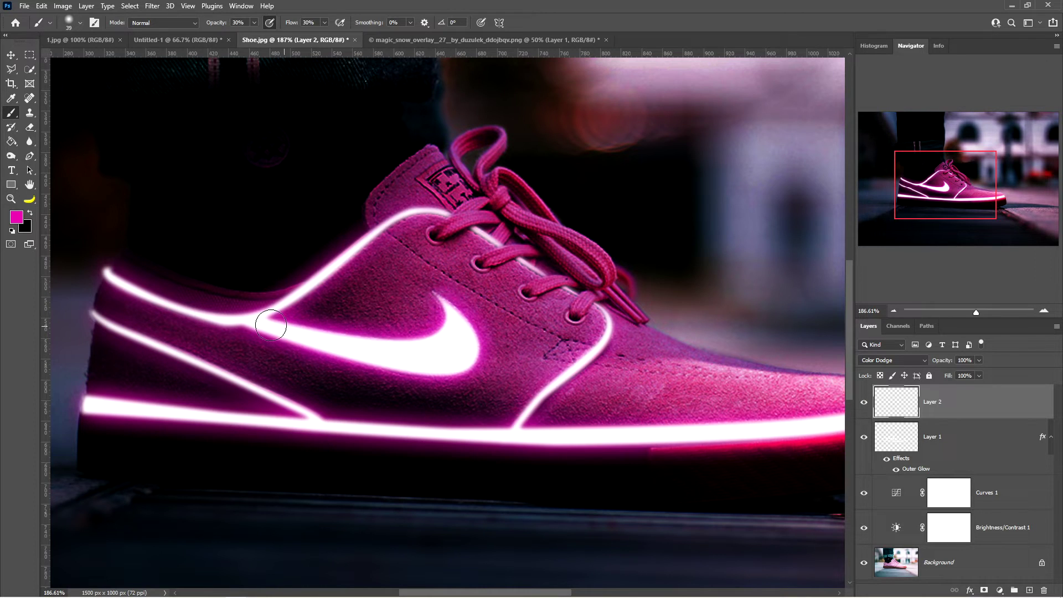
- Paint magenta glow on Layer 2 along the shoe's glowing piping, swoosh, seams and sole strip
{"action": "mouse_move", "coordinate": [108, 280]}
{"action": "left_mouse_down"}
{"action": "mouse_move", "coordinate": [190, 315]}
{"action": "mouse_move", "coordinate": [264, 321]}
{"action": "mouse_move", "coordinate": [401, 230]}
{"action": "mouse_move", "coordinate": [441, 222]}
{"action": "mouse_move", "coordinate": [412, 221]}
{"action": "mouse_move", "coordinate": [472, 231]}
{"action": "mouse_move", "coordinate": [601, 321]}
{"action": "mouse_move", "coordinate": [600, 342]}
{"action": "mouse_move", "coordinate": [514, 434]}
{"action": "left_mouse_up"}
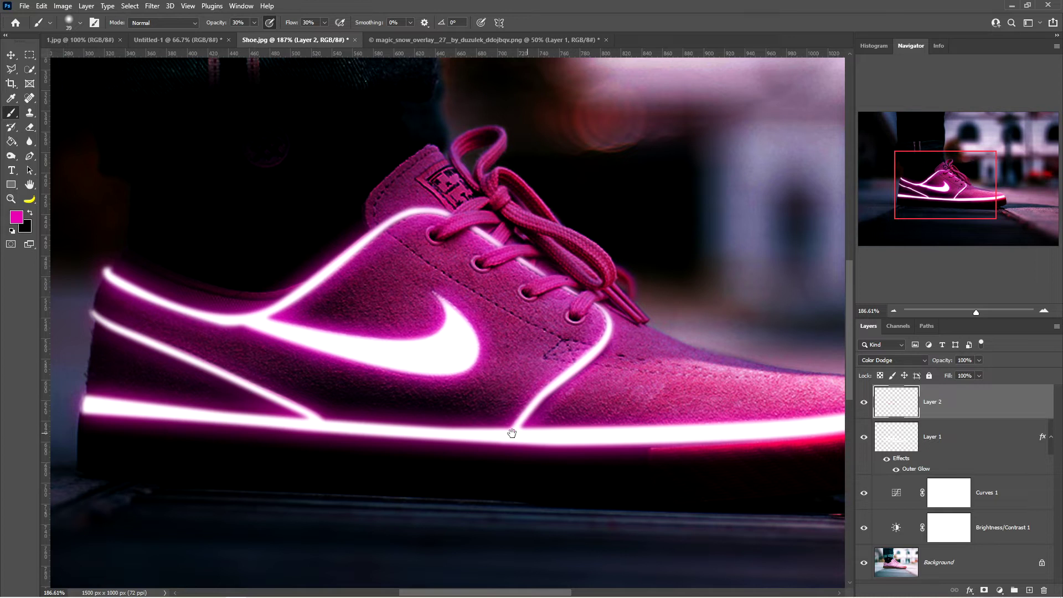
{"action": "left_click_drag", "start_coordinate": [406, 419], "coordinate": [481, 364]}
{"action": "mouse_move", "coordinate": [185, 267]}
{"action": "left_mouse_down"}
{"action": "mouse_move", "coordinate": [356, 346]}
{"action": "mouse_move", "coordinate": [334, 373]}
{"action": "left_mouse_up"}
{"action": "mouse_move", "coordinate": [168, 350]}
{"action": "left_mouse_down"}
{"action": "mouse_move", "coordinate": [522, 369]}
{"action": "mouse_move", "coordinate": [374, 367]}
{"action": "left_mouse_up"}
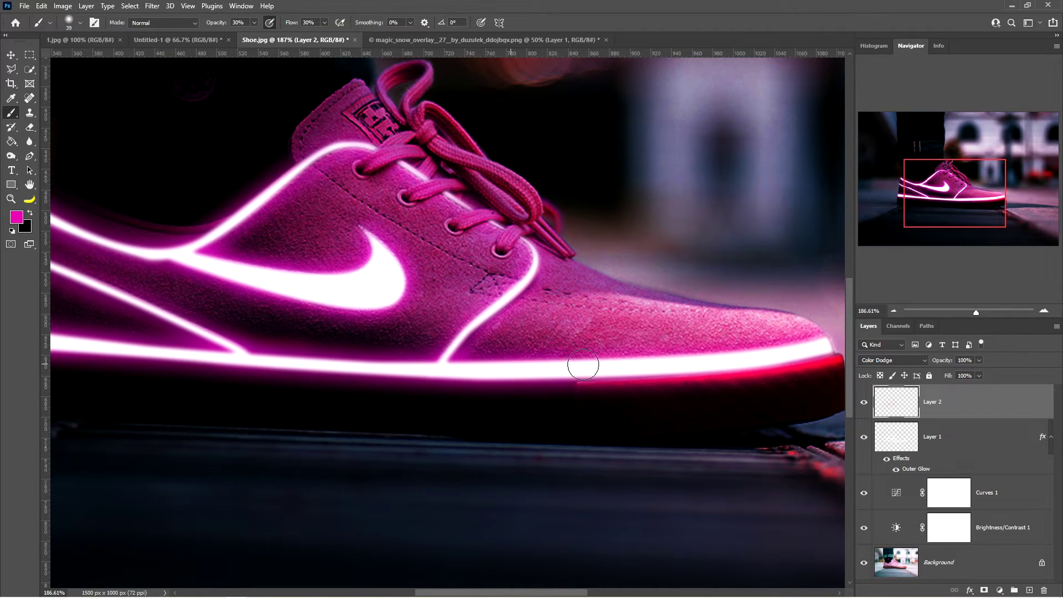
{"action": "mouse_move", "coordinate": [525, 361]}
{"action": "left_mouse_down"}
{"action": "mouse_move", "coordinate": [384, 361]}
{"action": "mouse_move", "coordinate": [467, 368]}
{"action": "mouse_move", "coordinate": [670, 355]}
{"action": "mouse_move", "coordinate": [387, 385]}
{"action": "mouse_move", "coordinate": [485, 380]}
{"action": "left_mouse_up"}
- Paint magenta reflected light on the ground along the full lower edge of the sole
{"action": "left_click_drag", "start_coordinate": [263, 377], "coordinate": [593, 323]}
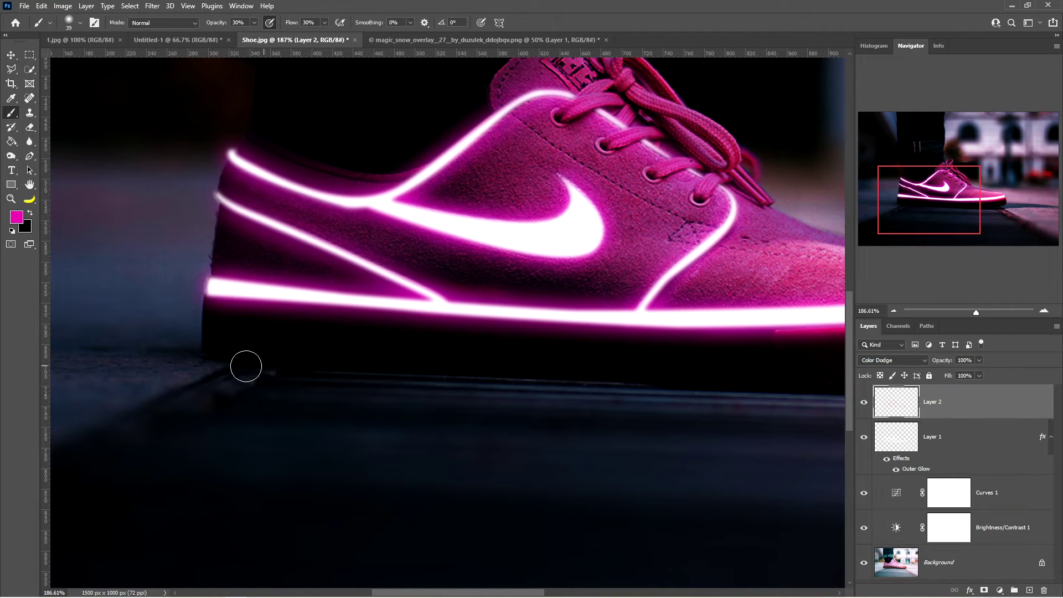
{"action": "mouse_move", "coordinate": [212, 360]}
{"action": "left_mouse_down"}
{"action": "mouse_move", "coordinate": [373, 359]}
{"action": "mouse_move", "coordinate": [409, 370]}
{"action": "left_mouse_up"}
{"action": "left_click_drag", "start_coordinate": [584, 359], "coordinate": [491, 347]}
{"action": "mouse_move", "coordinate": [387, 355]}
{"action": "left_mouse_down"}
{"action": "mouse_move", "coordinate": [320, 360]}
{"action": "mouse_move", "coordinate": [686, 364]}
{"action": "mouse_move", "coordinate": [507, 352]}
{"action": "left_mouse_up"}
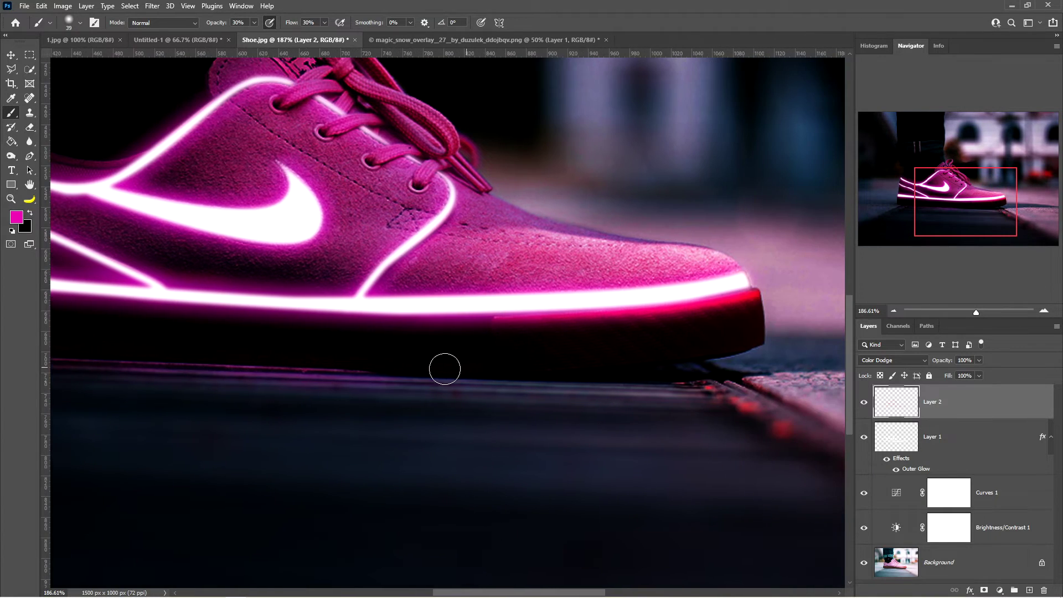
{"action": "mouse_move", "coordinate": [404, 373]}
{"action": "left_mouse_down"}
{"action": "mouse_move", "coordinate": [564, 380]}
{"action": "mouse_move", "coordinate": [376, 382]}
{"action": "mouse_move", "coordinate": [217, 359]}
{"action": "mouse_move", "coordinate": [597, 388]}
{"action": "mouse_move", "coordinate": [550, 378]}
{"action": "mouse_move", "coordinate": [739, 353]}
{"action": "mouse_move", "coordinate": [752, 355]}
{"action": "mouse_move", "coordinate": [683, 384]}
{"action": "mouse_move", "coordinate": [756, 379]}
{"action": "mouse_move", "coordinate": [636, 380]}
{"action": "left_mouse_up"}
{"action": "left_click_drag", "start_coordinate": [484, 375], "coordinate": [792, 352]}
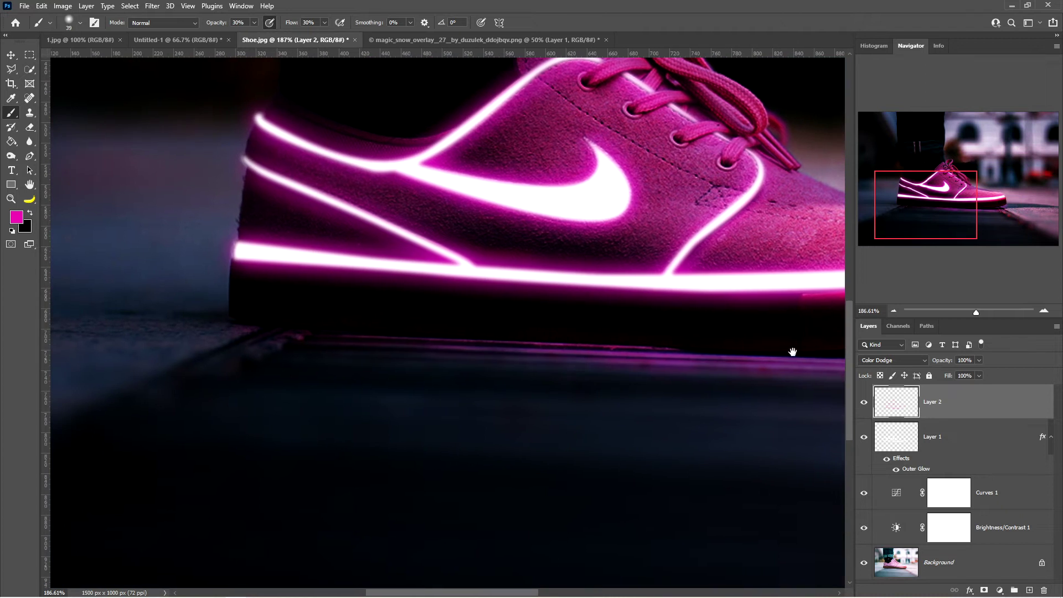
{"action": "mouse_move", "coordinate": [319, 337]}
{"action": "left_mouse_down"}
{"action": "mouse_move", "coordinate": [247, 322]}
{"action": "mouse_move", "coordinate": [332, 337]}
{"action": "mouse_move", "coordinate": [308, 339]}
{"action": "mouse_move", "coordinate": [284, 337]}
{"action": "mouse_move", "coordinate": [555, 343]}
{"action": "mouse_move", "coordinate": [241, 318]}
{"action": "mouse_move", "coordinate": [302, 334]}
{"action": "mouse_move", "coordinate": [600, 339]}
{"action": "left_mouse_up"}
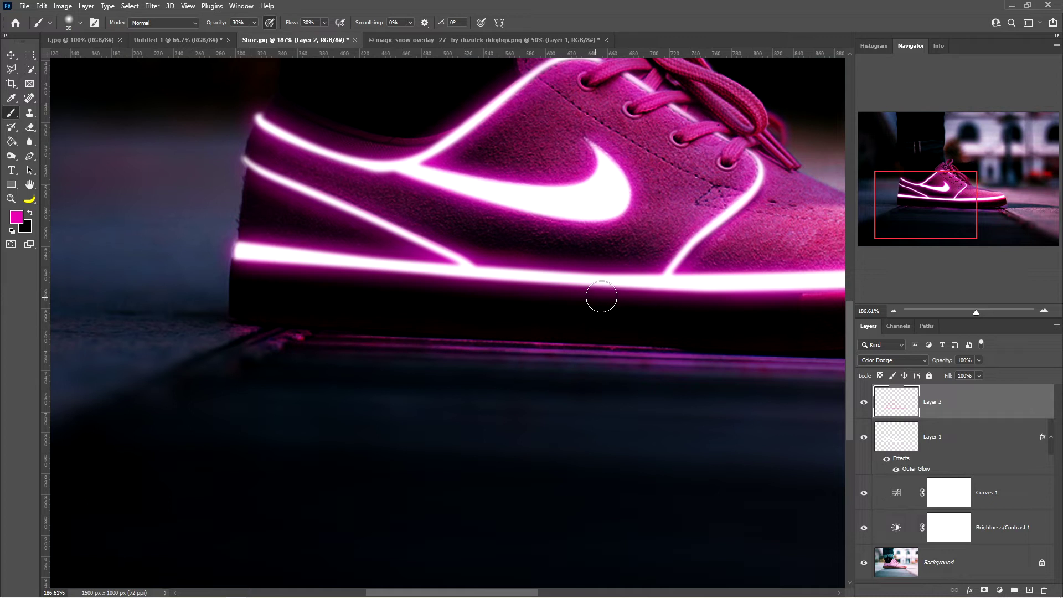
- Check the painted glow on the whole image by hiding and showing Layer 2
{"action": "key", "text": "z"}
{"action": "left_click_drag", "start_coordinate": [616, 271], "coordinate": [480, 383]}
{"action": "left_click_drag", "start_coordinate": [560, 345], "coordinate": [506, 350]}
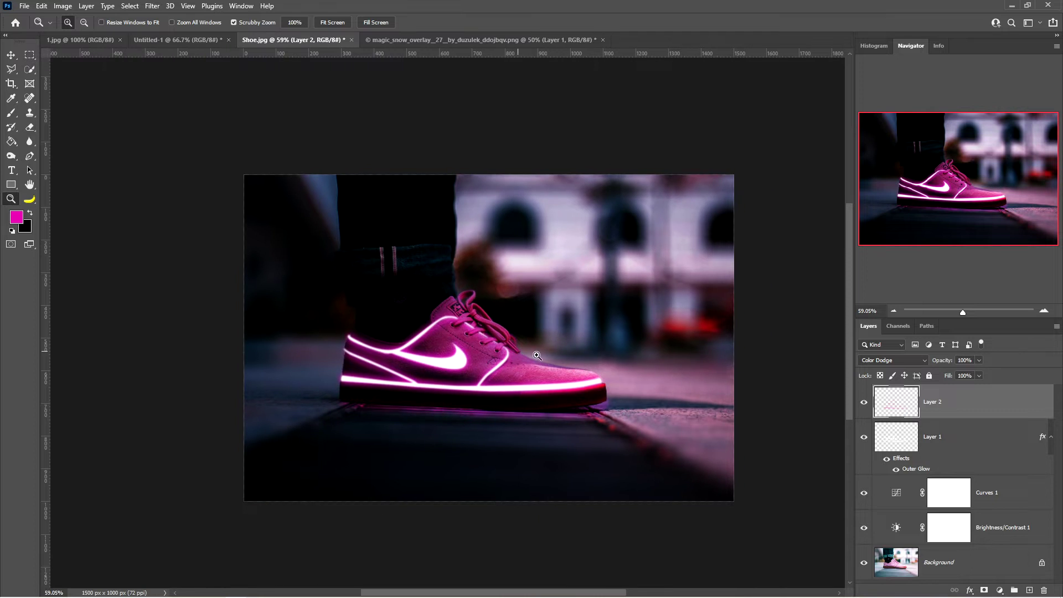
{"action": "left_click", "coordinate": [864, 403]}
{"action": "left_click", "coordinate": [864, 403]}
- Brush more magenta between the swoosh and the sole strip, and compare by toggling Layer 2's visibility
{"action": "left_click_drag", "start_coordinate": [504, 368], "coordinate": [529, 394]}
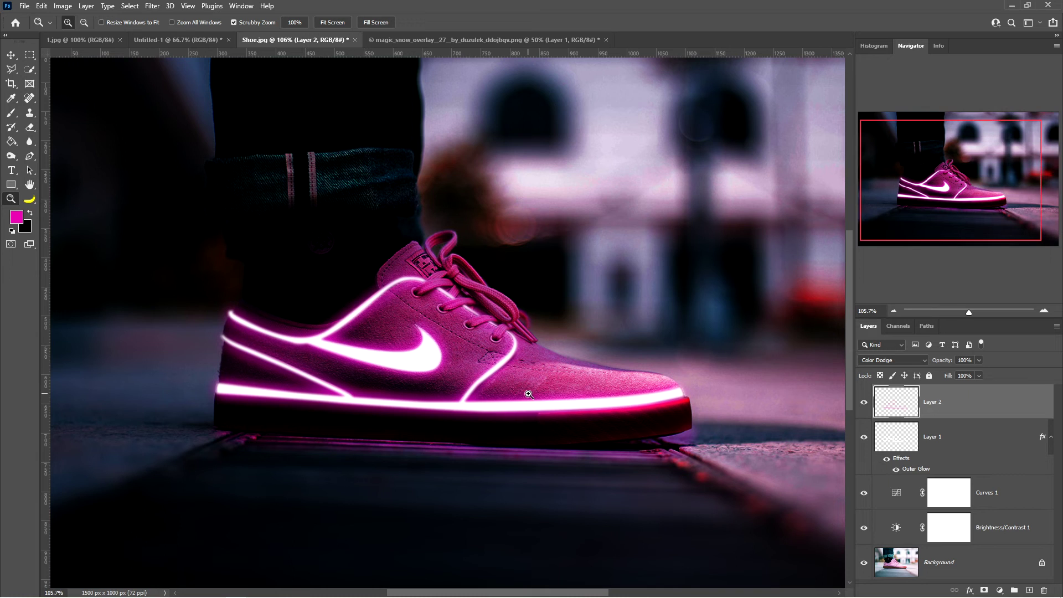
{"action": "key", "text": "b"}
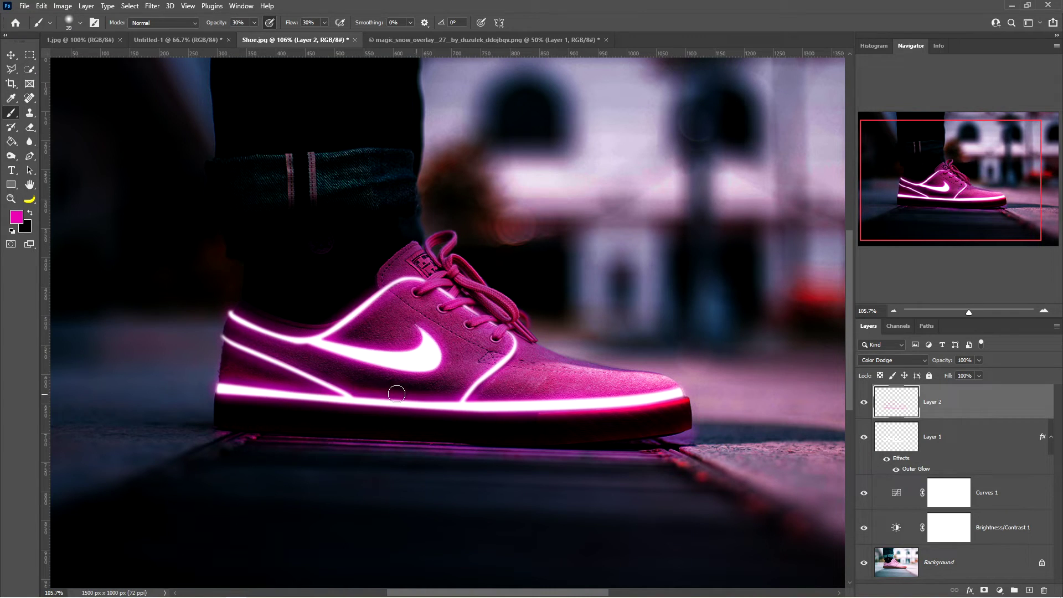
{"action": "left_click_drag", "start_coordinate": [368, 386], "coordinate": [480, 395]}
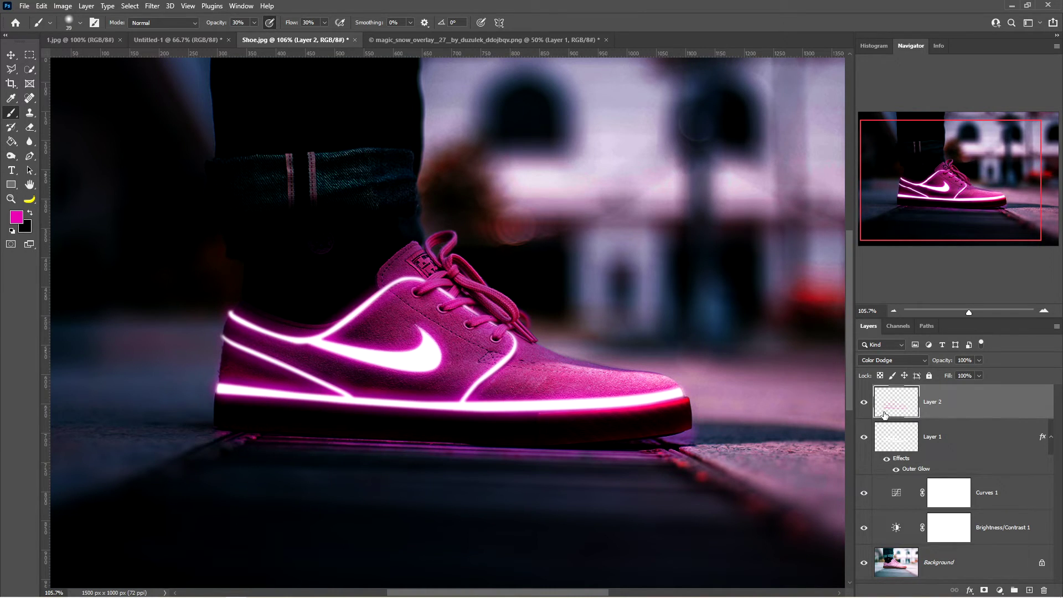
{"action": "left_click", "coordinate": [863, 403]}
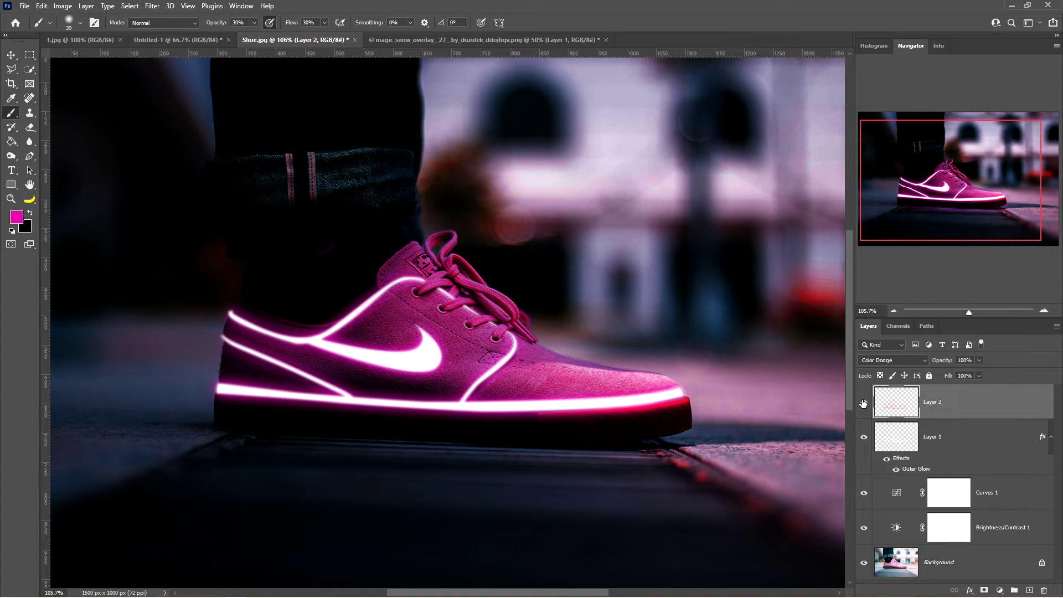
{"action": "left_click", "coordinate": [862, 403]}
{"action": "left_click", "coordinate": [862, 403]}
{"action": "left_click", "coordinate": [863, 403]}
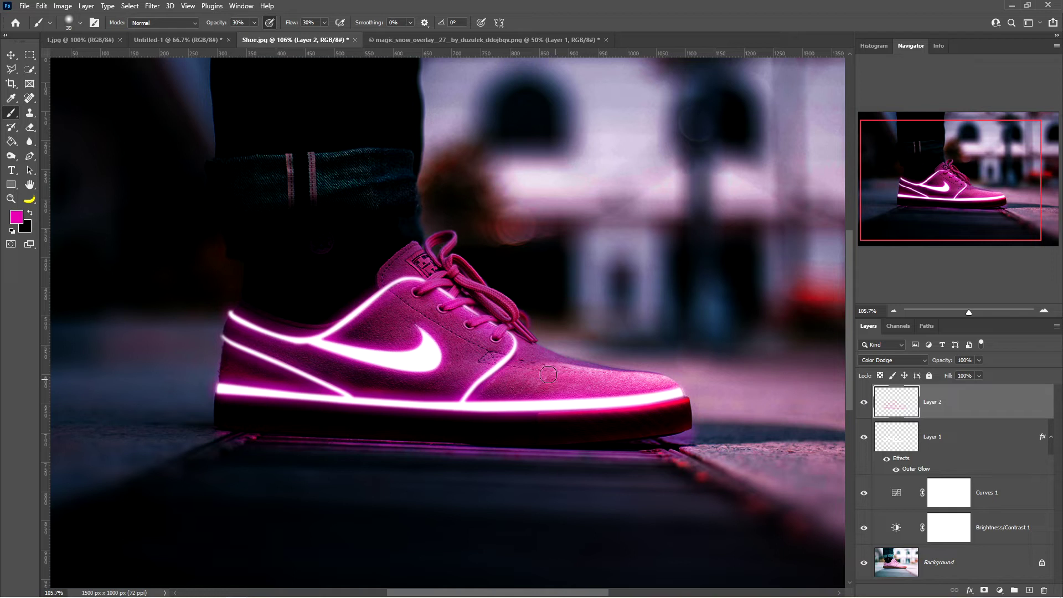
- Copy the particle layer from the magic_snow_overlay document into Shoe.jpg, placing it over the shoe
{"action": "left_click", "coordinate": [433, 40]}
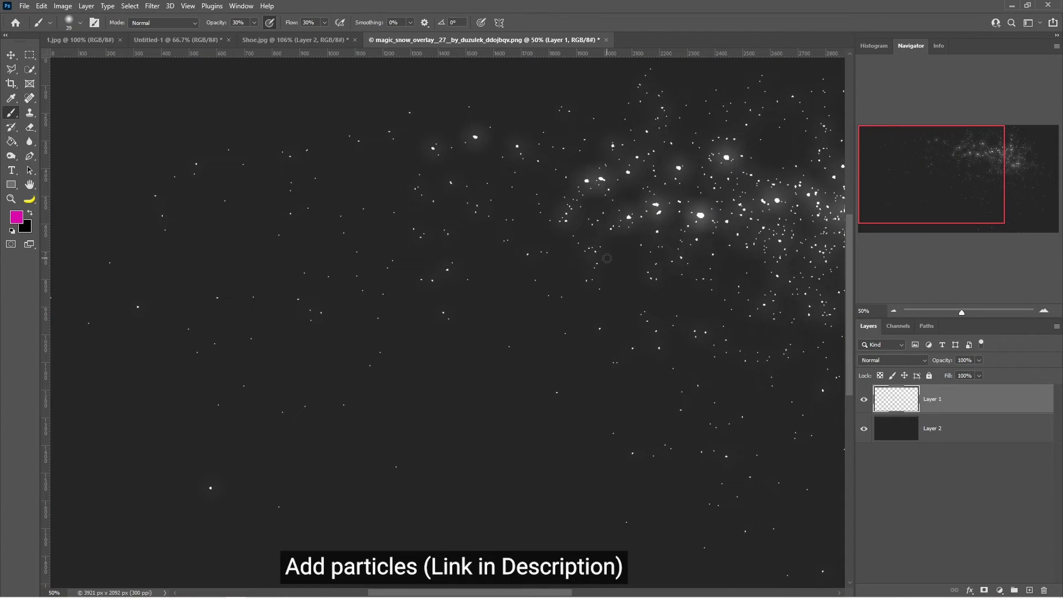
{"action": "scroll", "coordinate": [610, 263], "scroll_direction": "down", "scroll_amount": 2}
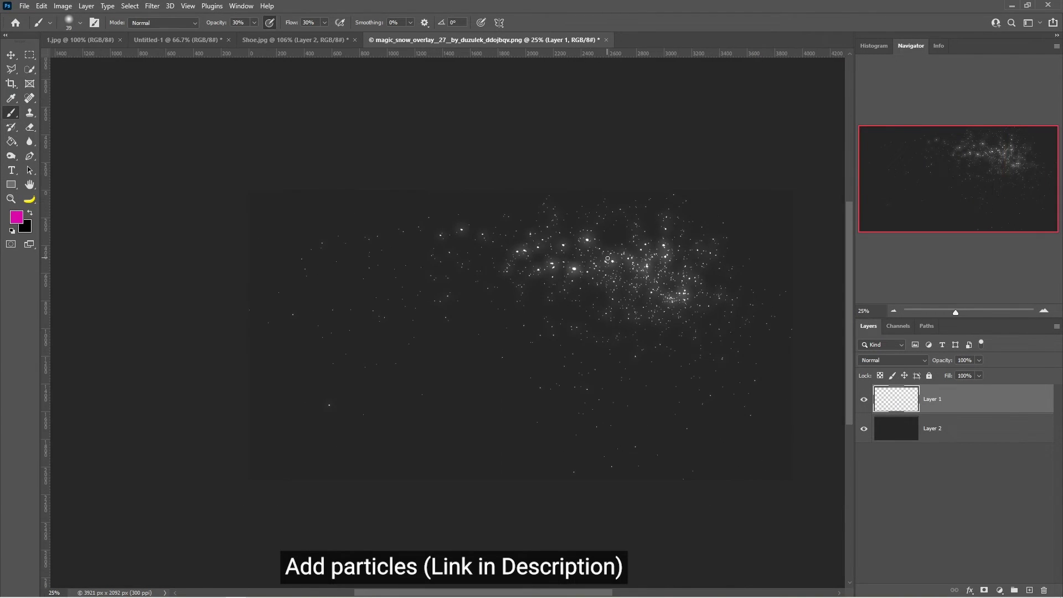
{"action": "key", "text": "v"}
{"action": "left_click_drag", "start_coordinate": [651, 271], "coordinate": [311, 43]}
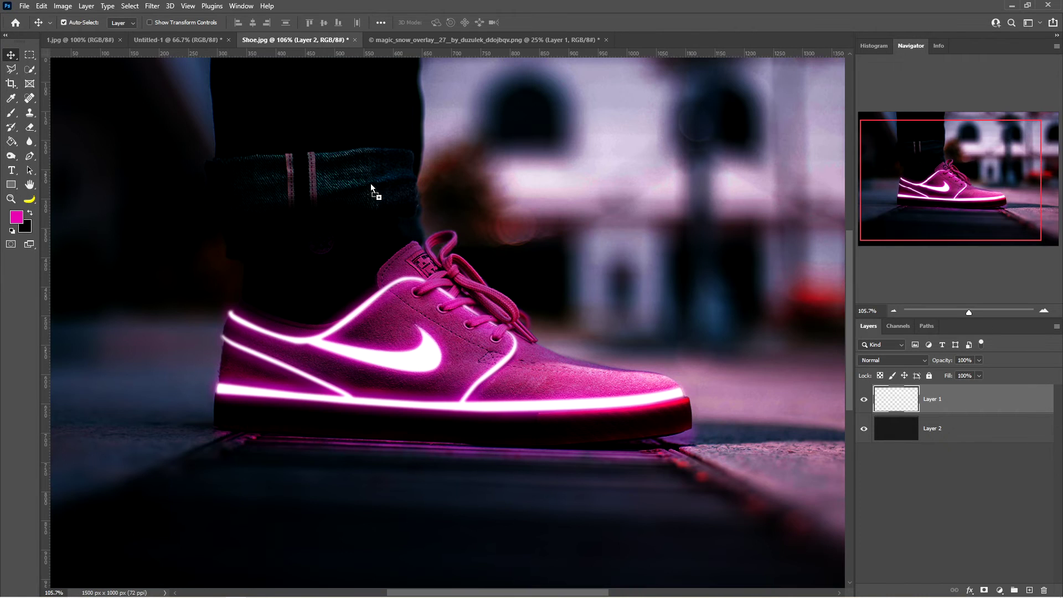
{"action": "left_click_drag", "start_coordinate": [371, 189], "coordinate": [452, 364]}
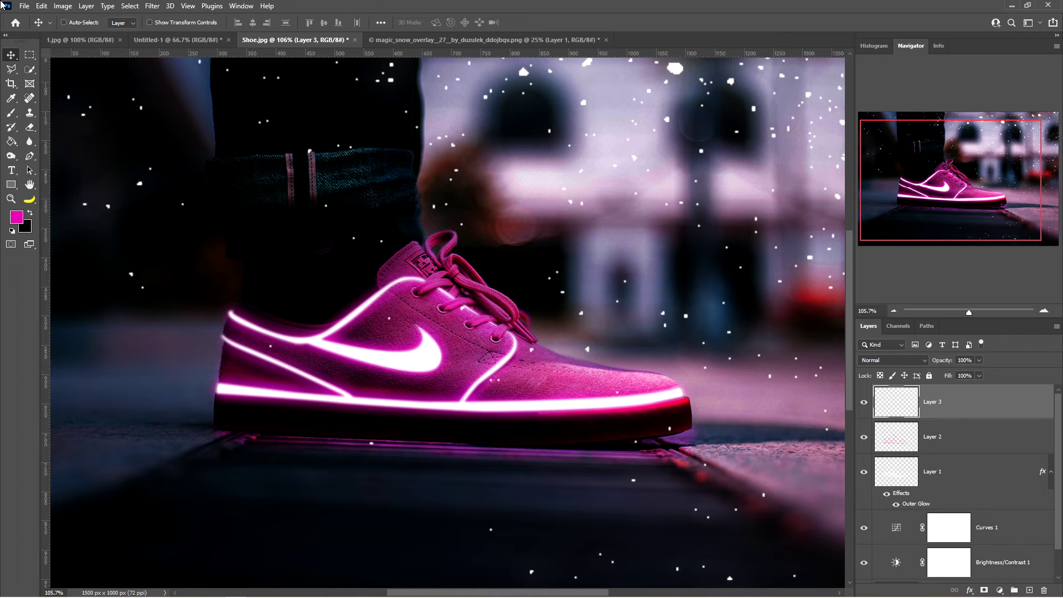
- Scale the particle layer down proportionally to about 20.5% around its centre and apply the transform
{"action": "key", "text": "ctrl+minus"}
{"action": "key", "text": "ctrl+minus"}
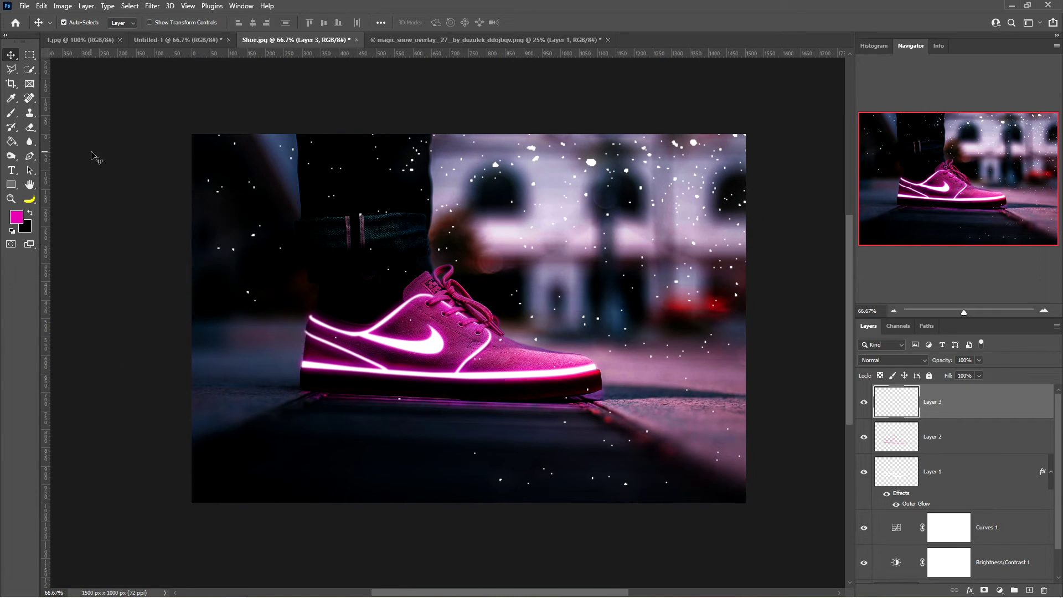
{"action": "key", "text": "ctrl+t"}
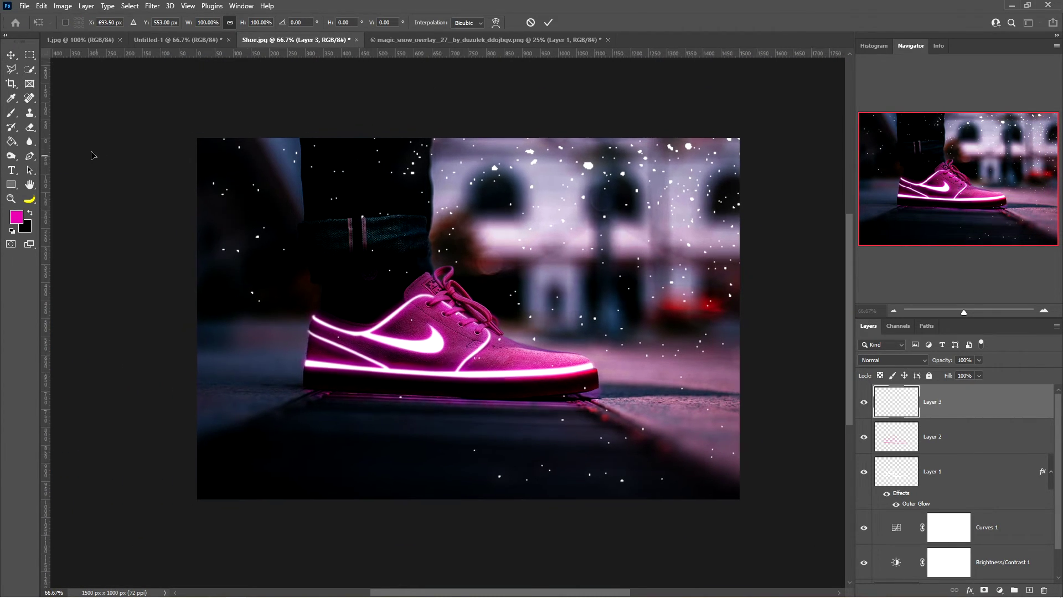
{"action": "key", "text": "ctrl+minus"}
{"action": "key", "text": "ctrl+minus"}
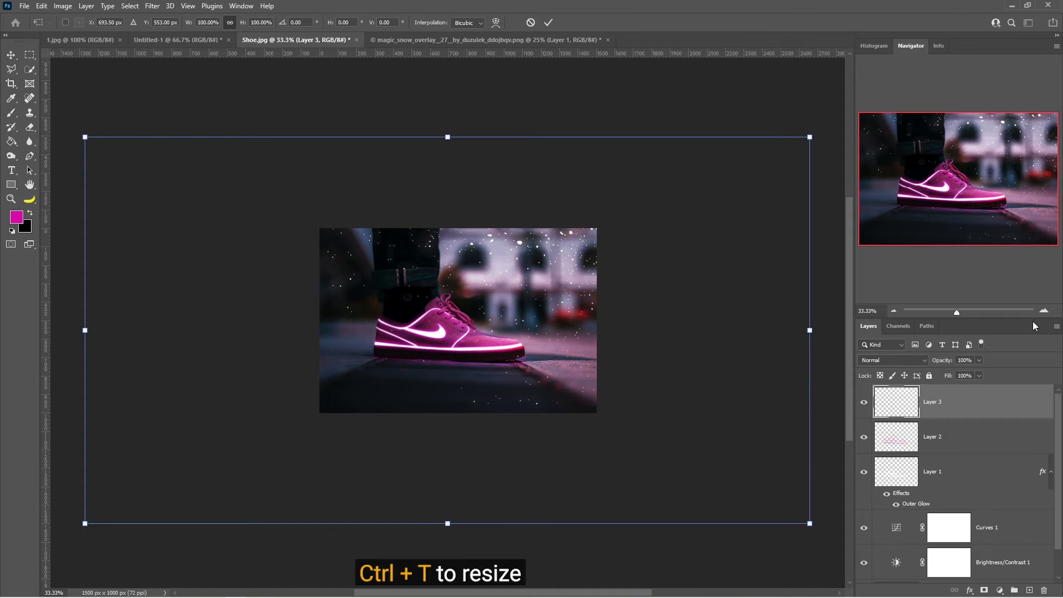
{"action": "left_click_drag", "start_coordinate": [810, 138], "coordinate": [545, 337]}
{"action": "key", "text": "Return"}
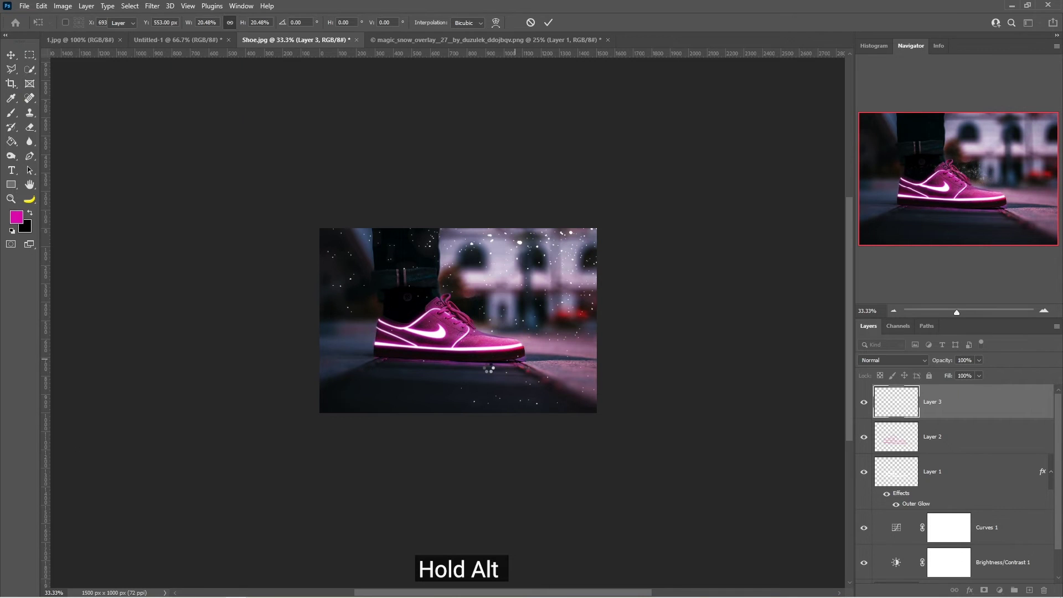
- Move the scaled particles down onto the shoe's side so they surround the swoosh and front seam
{"action": "key", "text": "z"}
{"action": "left_click_drag", "start_coordinate": [454, 339], "coordinate": [495, 394]}
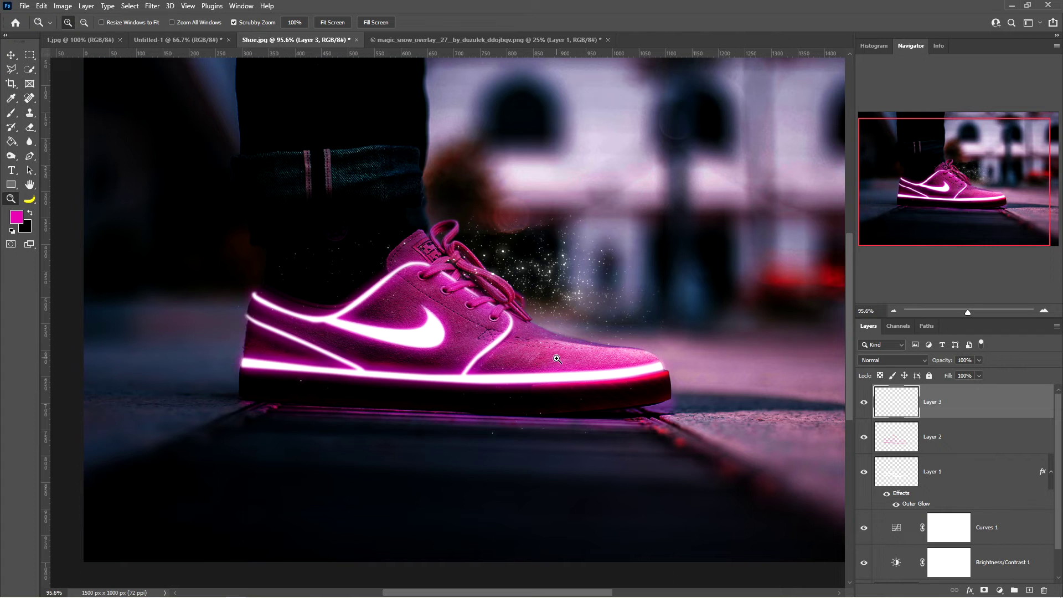
{"action": "key", "text": "v"}
{"action": "left_click_drag", "start_coordinate": [561, 269], "coordinate": [506, 339]}
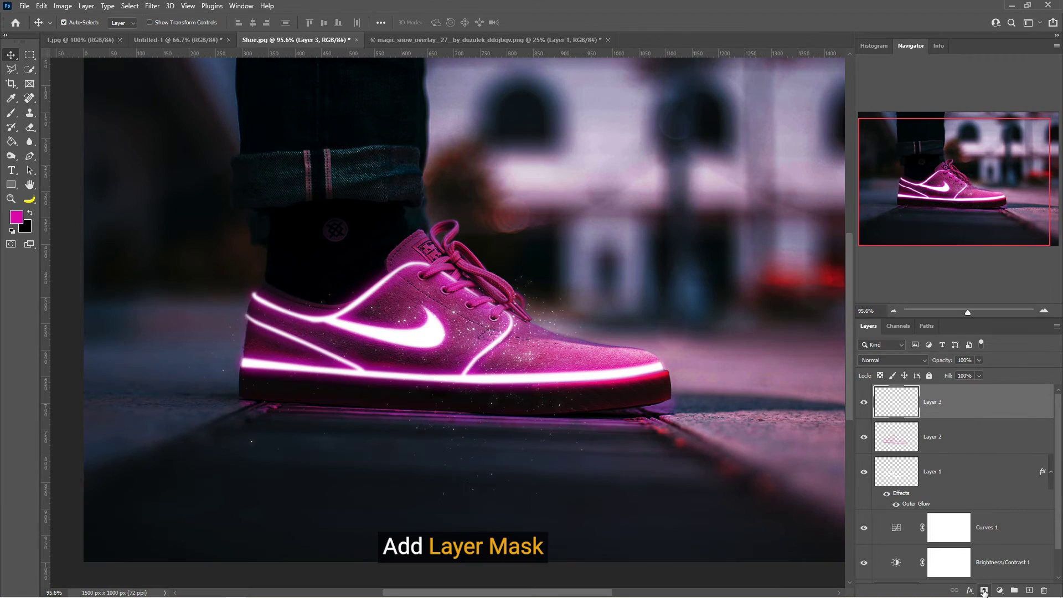
- Add a layer mask to Layer 3 and hide stray particles around the shoe with a 77 px soft black brush at 100% opacity and flow
{"action": "left_click", "coordinate": [984, 590]}
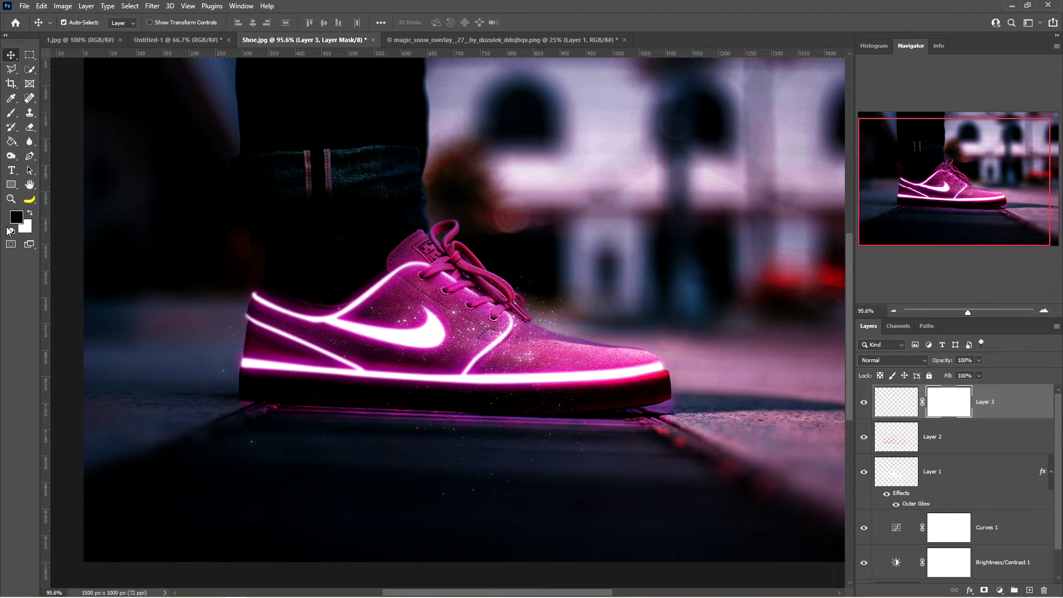
{"action": "key", "text": "b"}
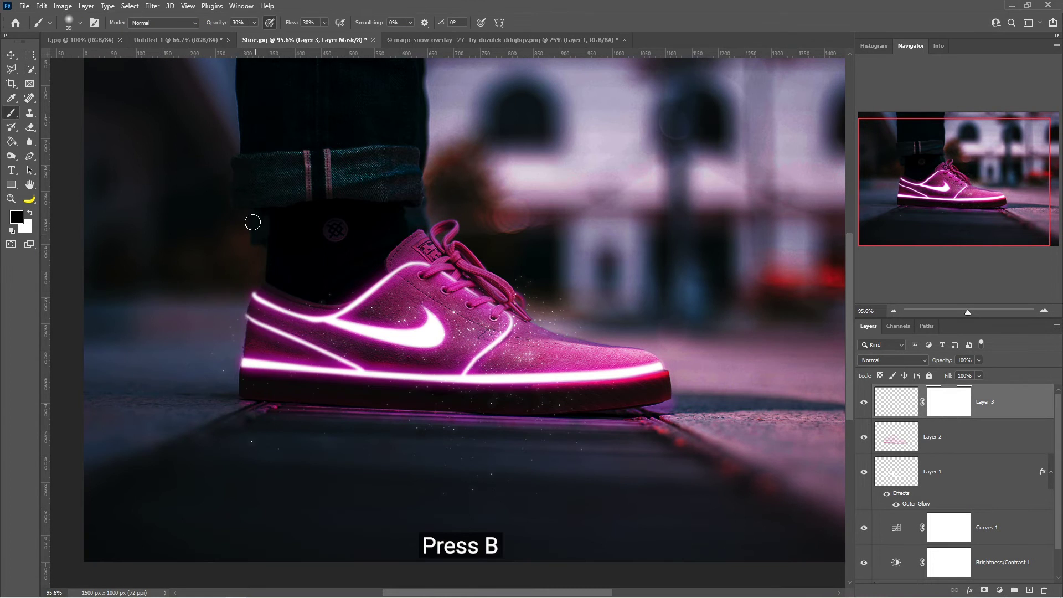
{"action": "left_click", "coordinate": [77, 22]}
{"action": "left_click_drag", "start_coordinate": [76, 59], "coordinate": [86, 62]}
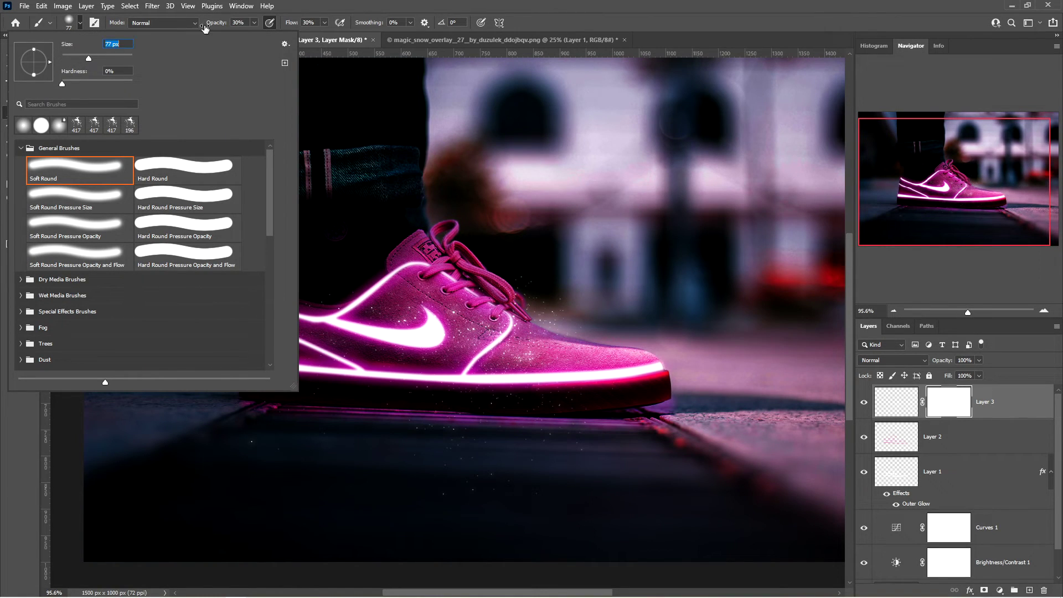
{"action": "left_click", "coordinate": [253, 22]}
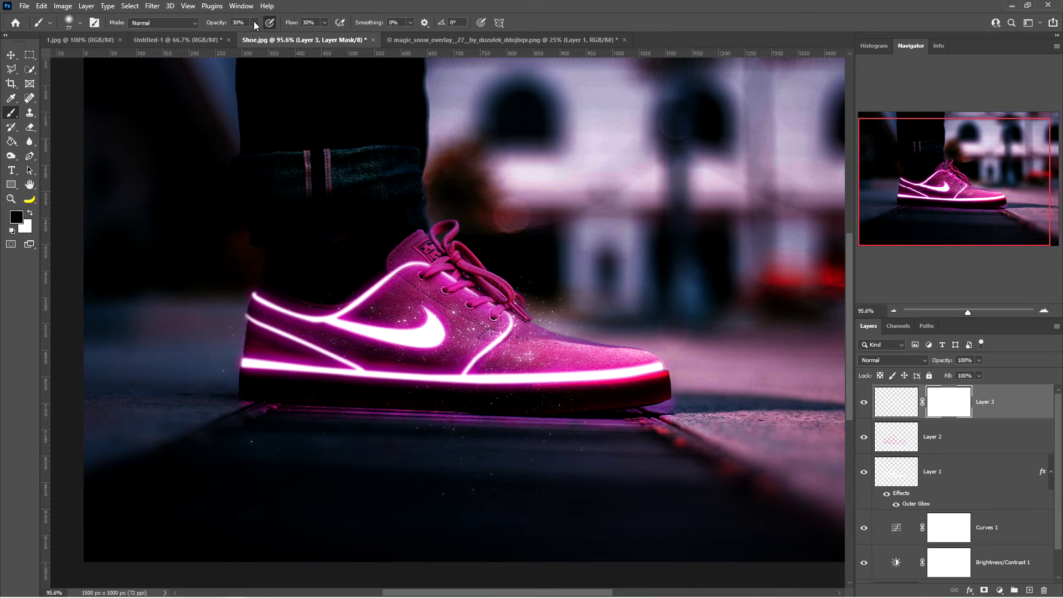
{"action": "left_click", "coordinate": [324, 22]}
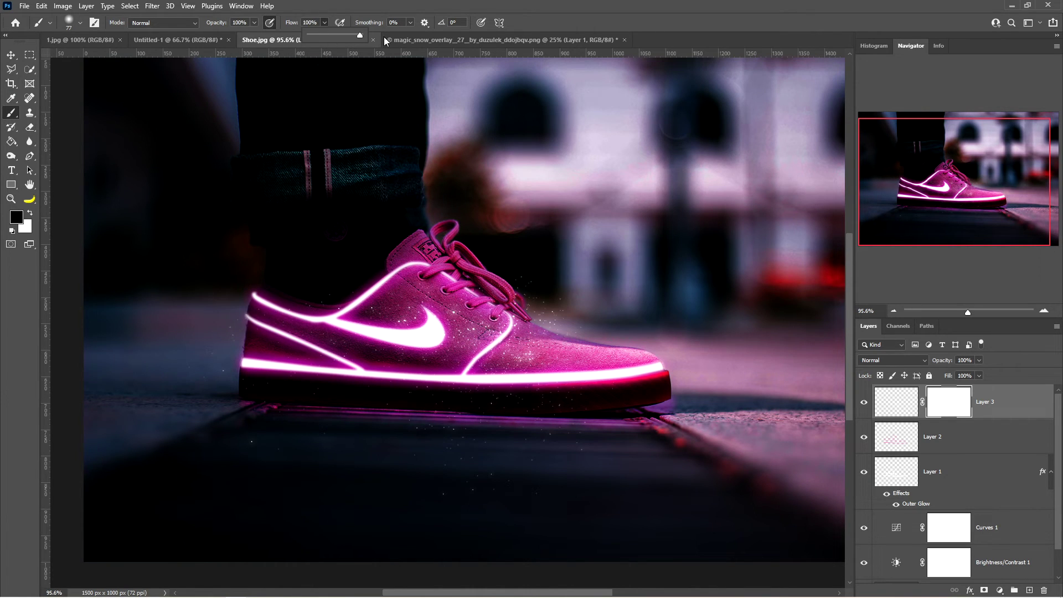
{"action": "left_click", "coordinate": [574, 22]}
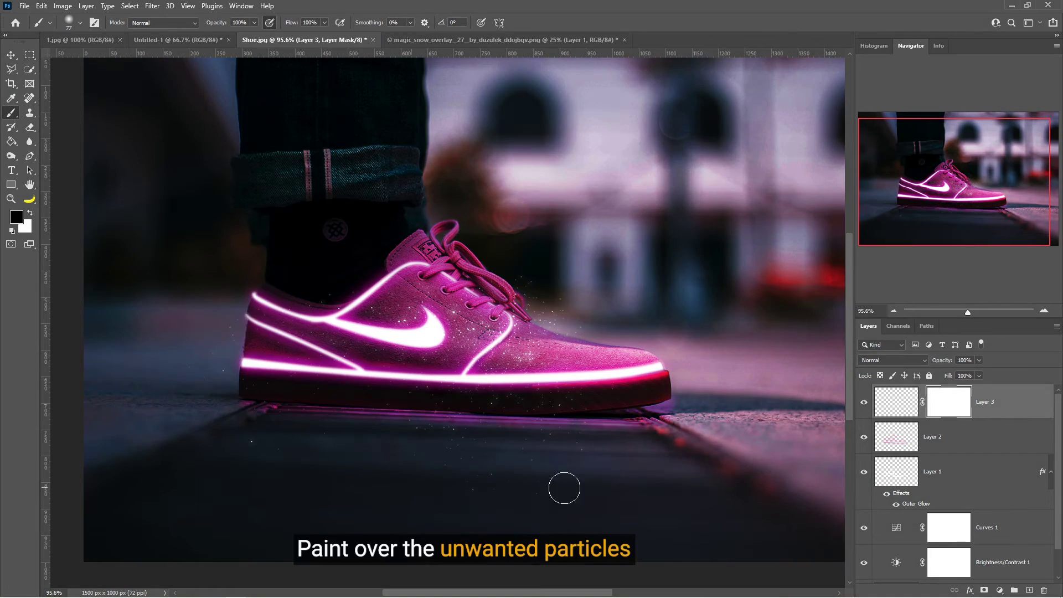
{"action": "mouse_move", "coordinate": [490, 477]}
{"action": "left_mouse_down"}
{"action": "mouse_move", "coordinate": [485, 446]}
{"action": "mouse_move", "coordinate": [436, 445]}
{"action": "mouse_move", "coordinate": [605, 444]}
{"action": "mouse_move", "coordinate": [452, 435]}
{"action": "mouse_move", "coordinate": [267, 446]}
{"action": "mouse_move", "coordinate": [173, 364]}
{"action": "mouse_move", "coordinate": [185, 310]}
{"action": "mouse_move", "coordinate": [195, 341]}
{"action": "mouse_move", "coordinate": [281, 243]}
{"action": "left_mouse_up"}
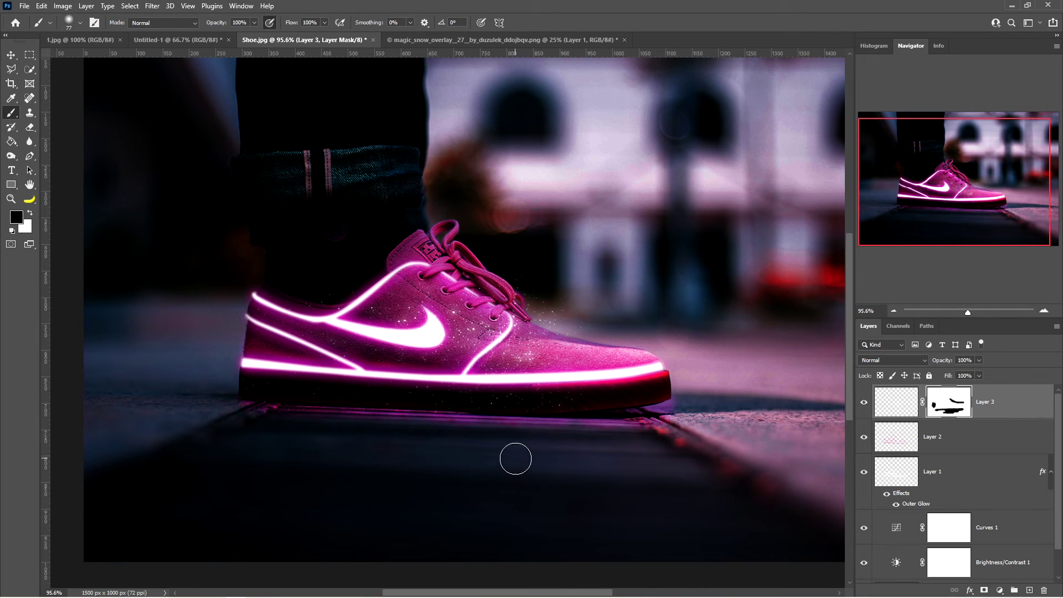
{"action": "key", "text": "v"}
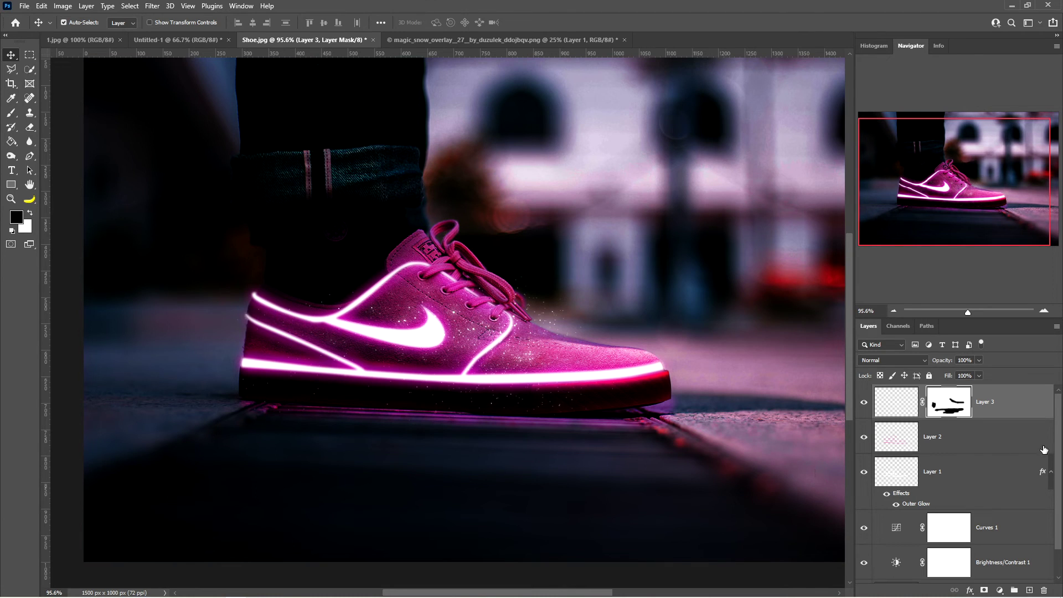
- Add a magenta e005b4 Solid Color fill above the particle layer and clip it to that layer
{"action": "left_click", "coordinate": [900, 411]}
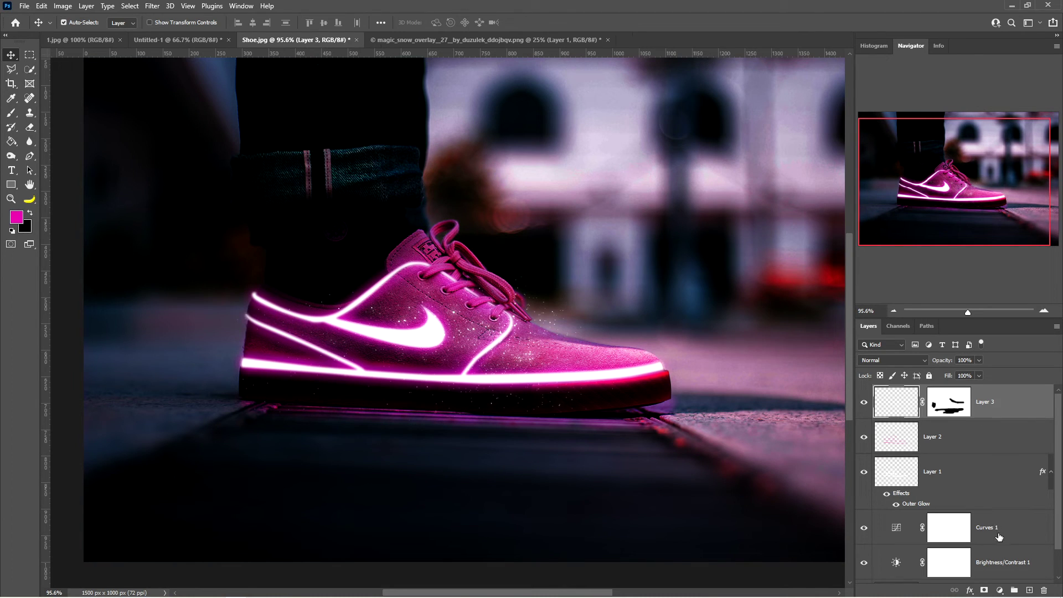
{"action": "left_click", "coordinate": [999, 590]}
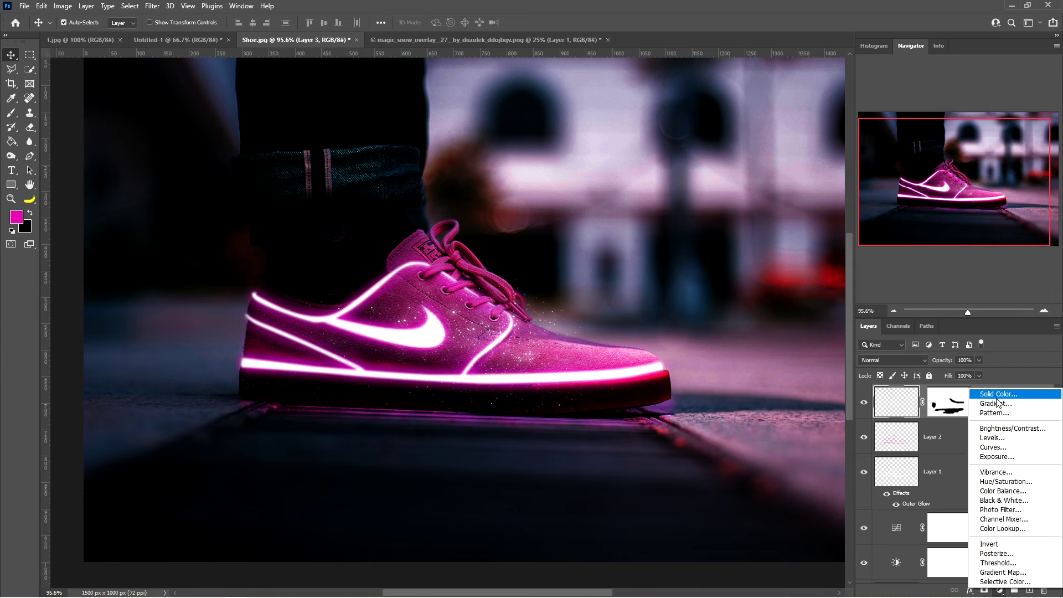
{"action": "left_click", "coordinate": [999, 394]}
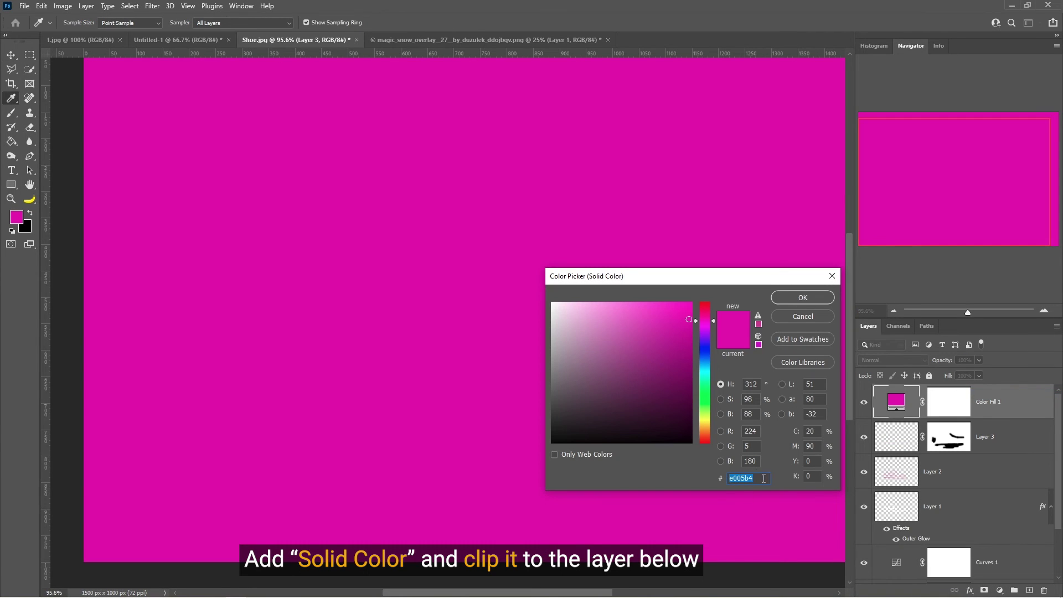
{"action": "left_click", "coordinate": [818, 298]}
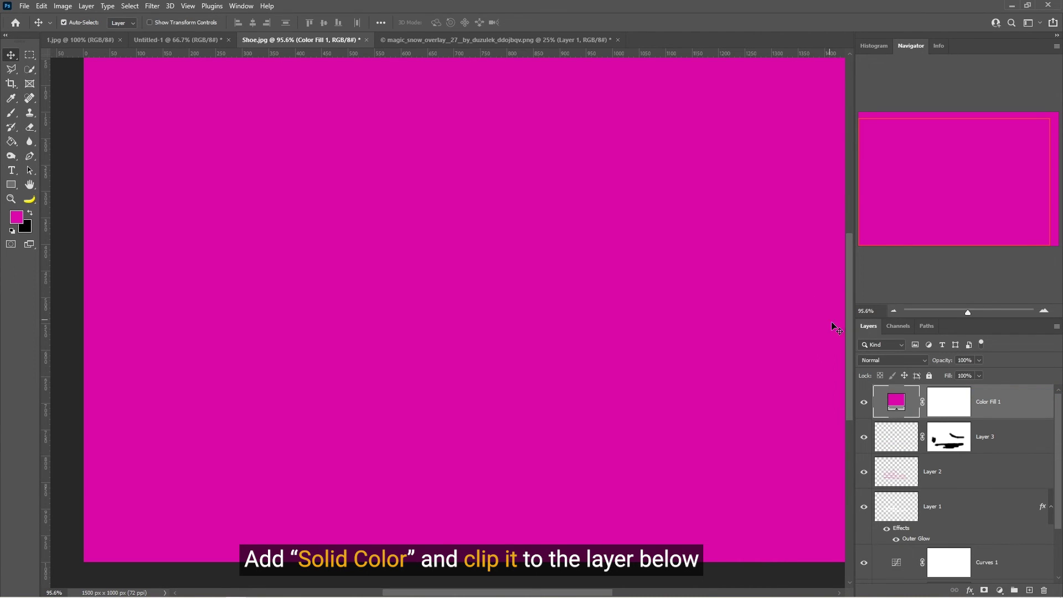
{"action": "right_click", "coordinate": [1019, 405]}
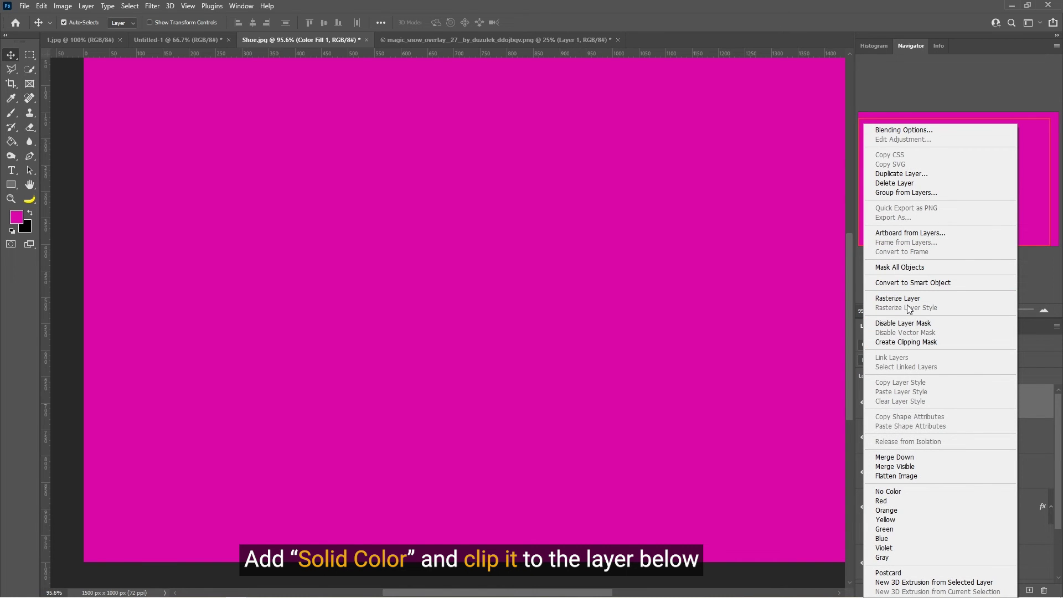
{"action": "left_click", "coordinate": [911, 342]}
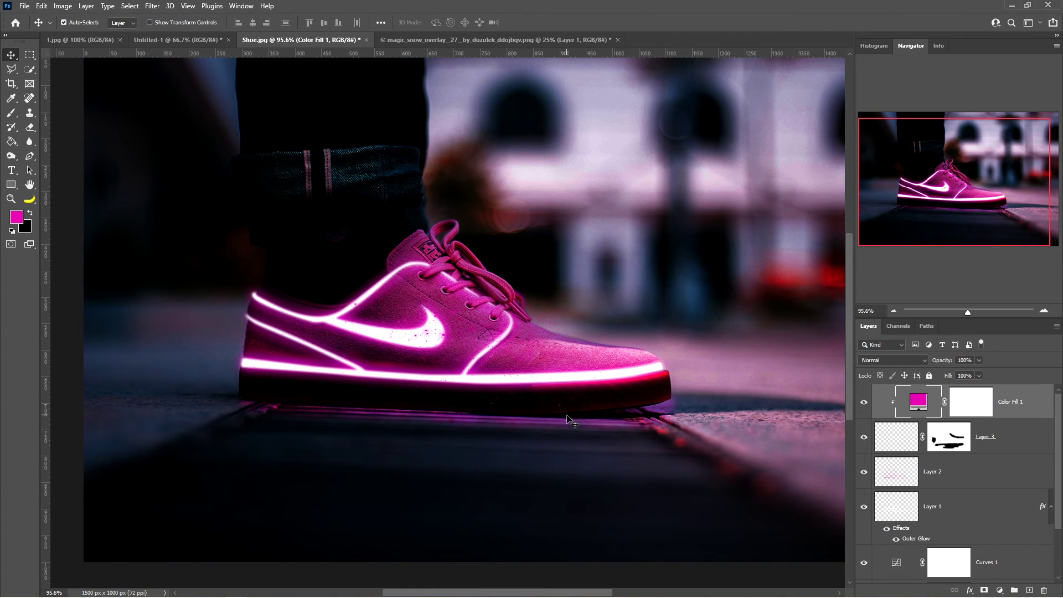
- Apply a Gaussian Blur with a 0.9 pixel radius to the particles on Layer 3
{"action": "left_click", "coordinate": [900, 434]}
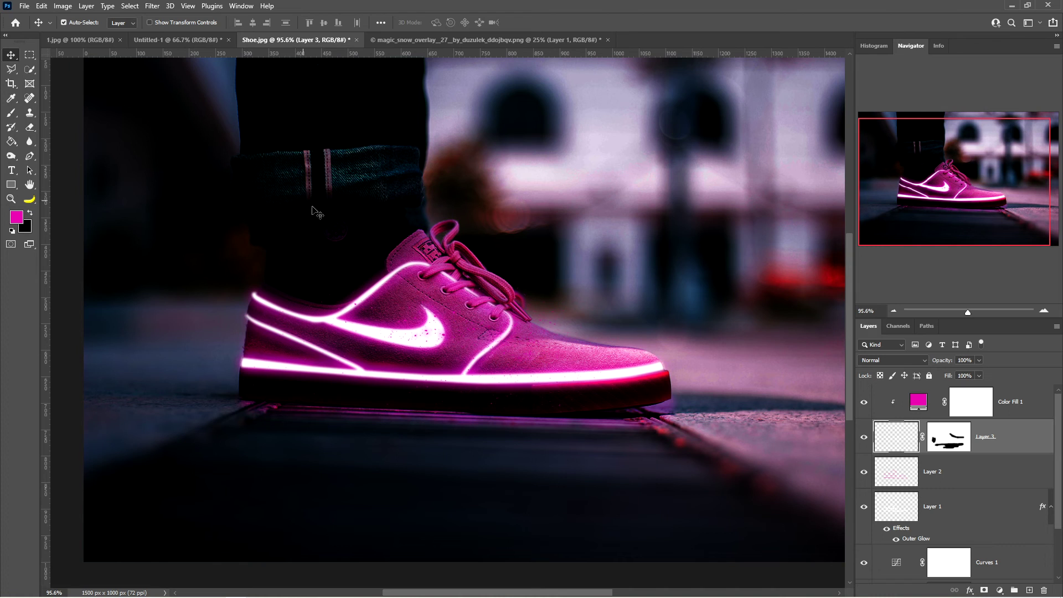
{"action": "key", "text": "alt+bracketright"}
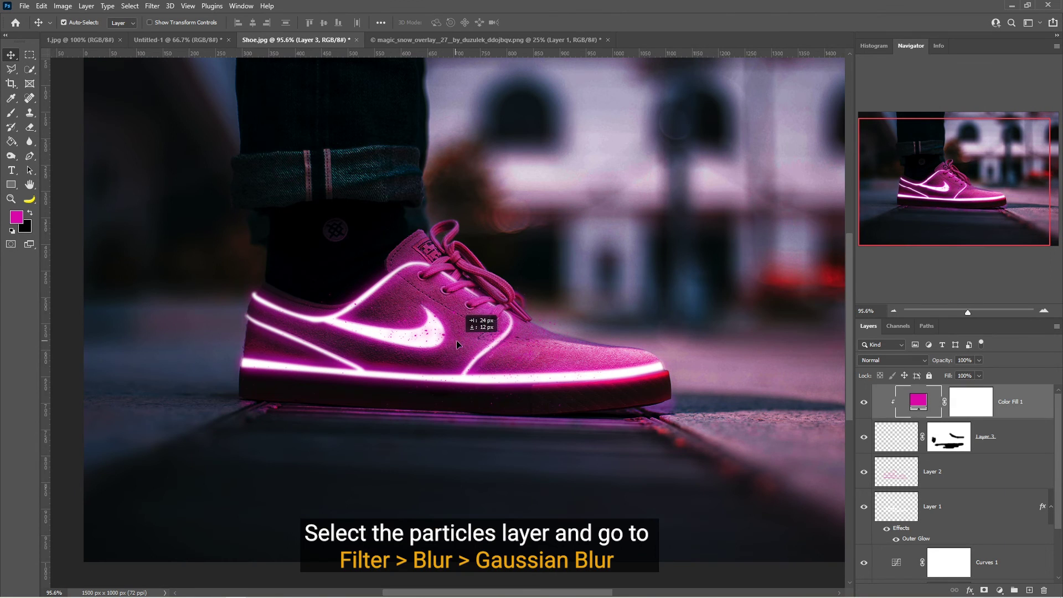
{"action": "left_click", "coordinate": [893, 436]}
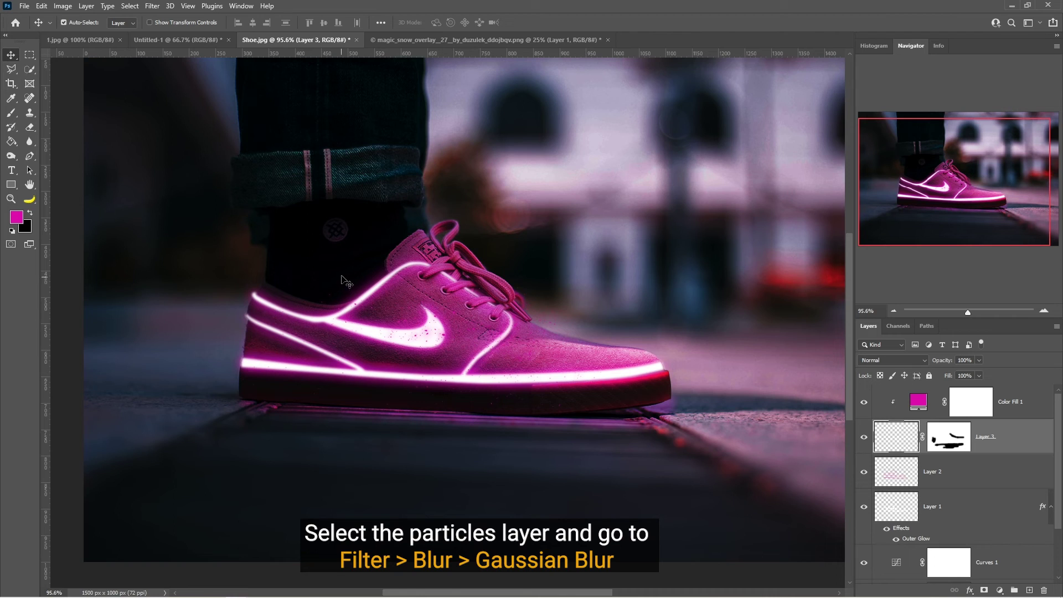
{"action": "left_click", "coordinate": [151, 6]}
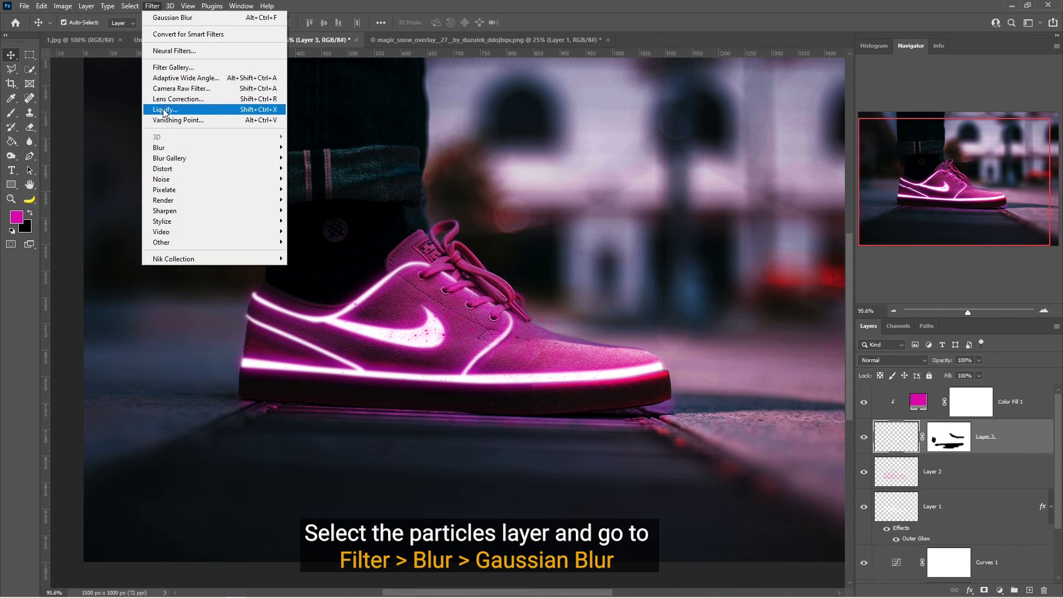
{"action": "mouse_move", "coordinate": [171, 149]}
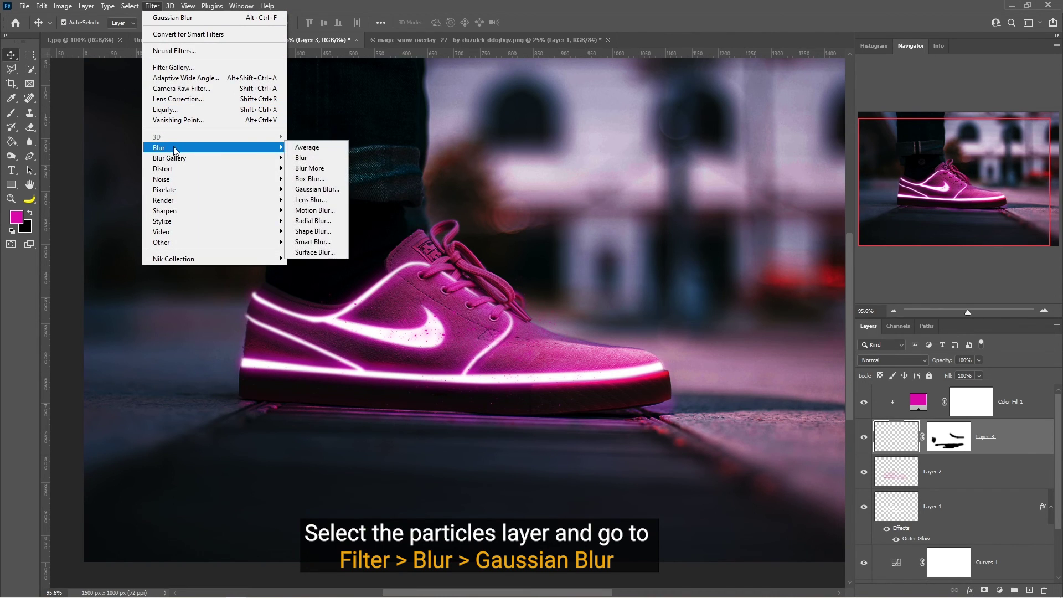
{"action": "left_click", "coordinate": [327, 189]}
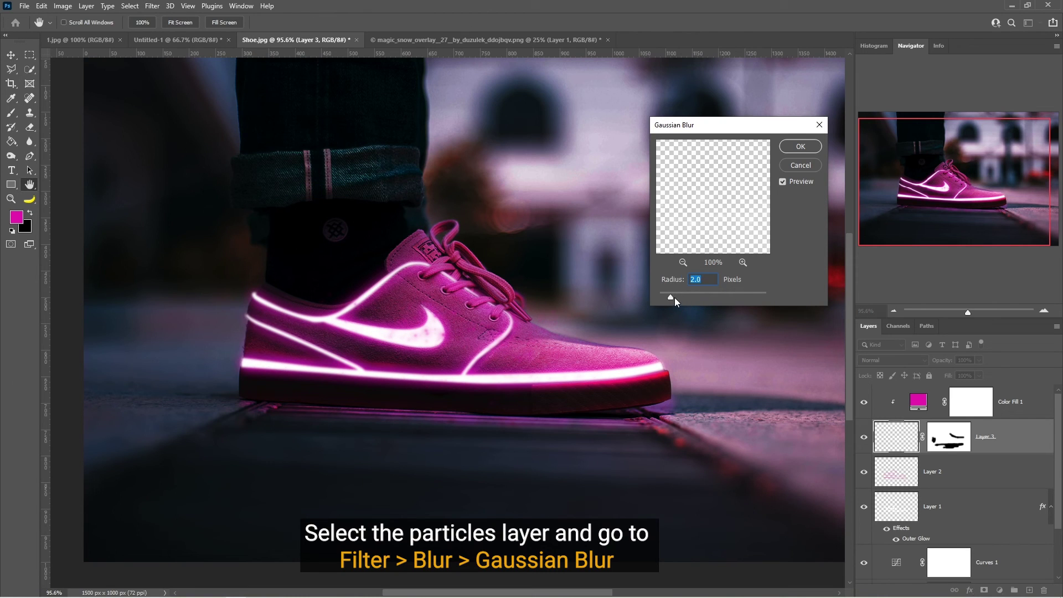
{"action": "left_click_drag", "start_coordinate": [669, 297], "coordinate": [664, 299]}
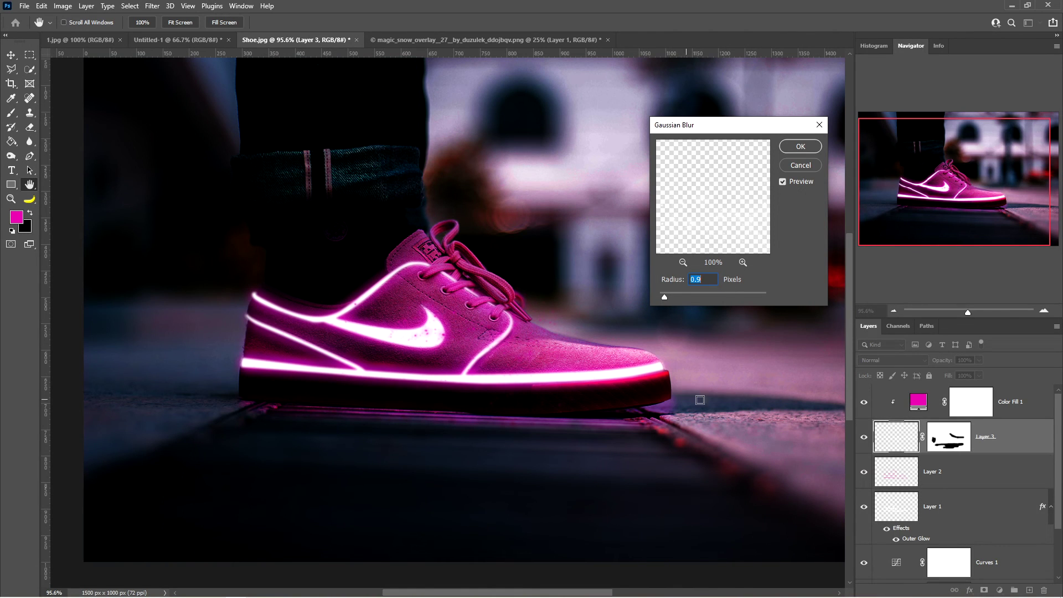
{"action": "left_click", "coordinate": [800, 146]}
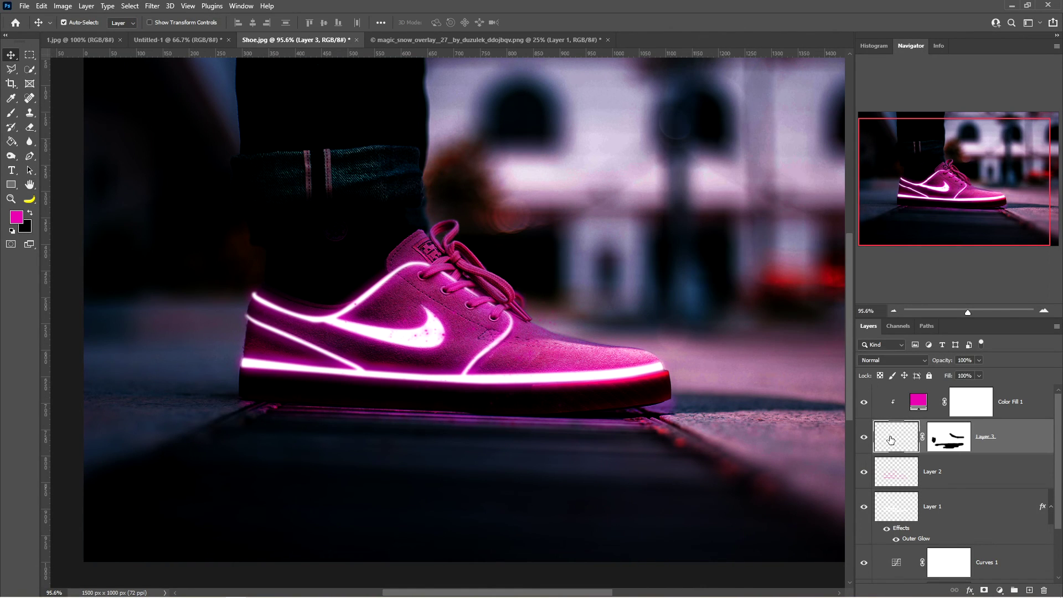
- Free-transform the particle layer: scale it to about 118.25%, rotate it about 11.4° clockwise, and shift it right over the shoe
{"action": "key", "text": "ctrl+minus"}
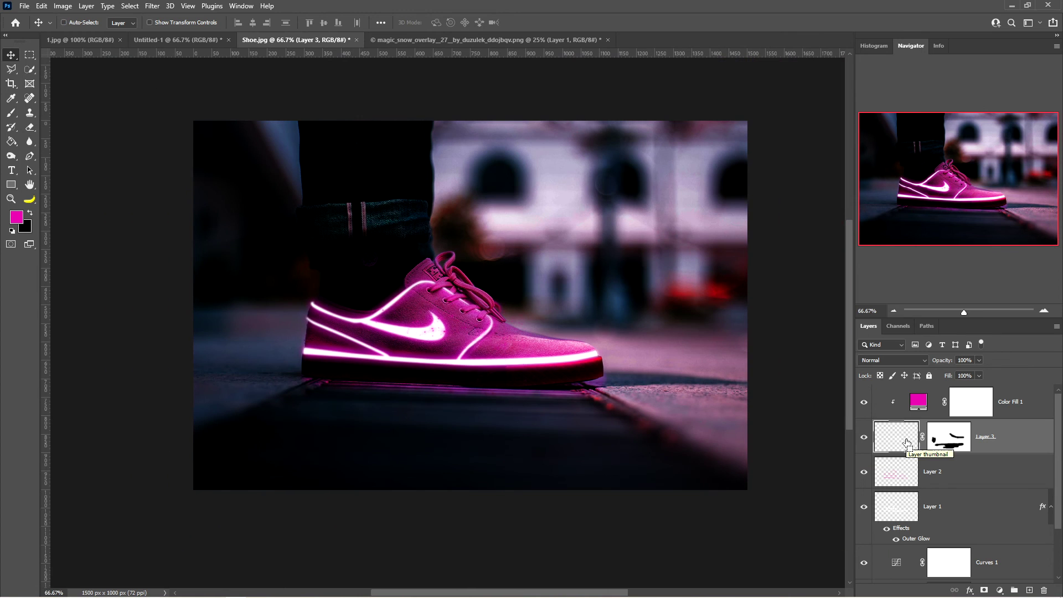
{"action": "key", "text": "ctrl+t"}
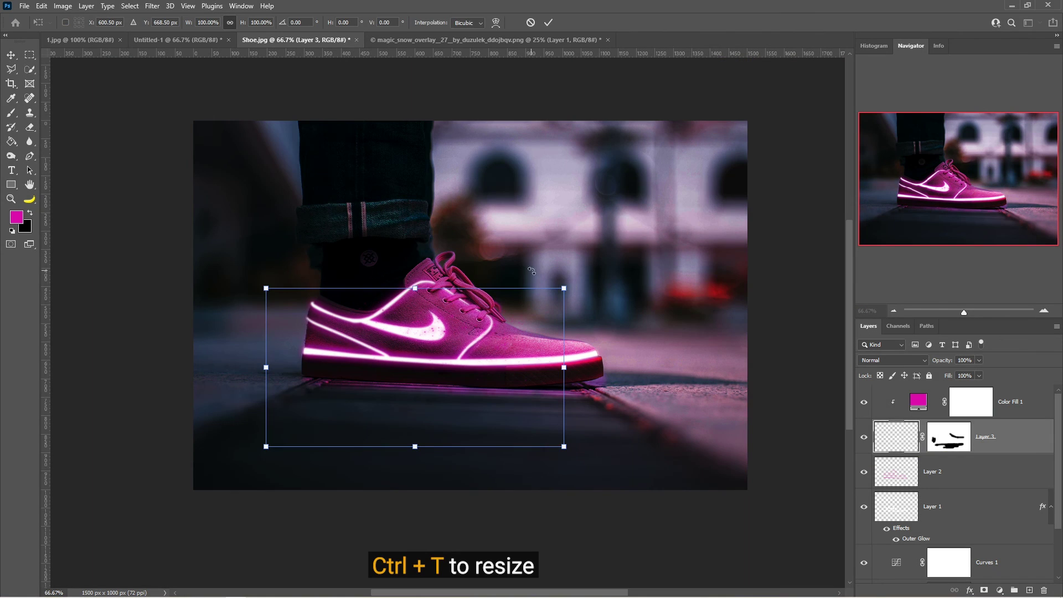
{"action": "left_click_drag", "start_coordinate": [564, 289], "coordinate": [591, 274]}
{"action": "left_click_drag", "start_coordinate": [419, 318], "coordinate": [440, 318]}
{"action": "left_click_drag", "start_coordinate": [635, 275], "coordinate": [671, 294]}
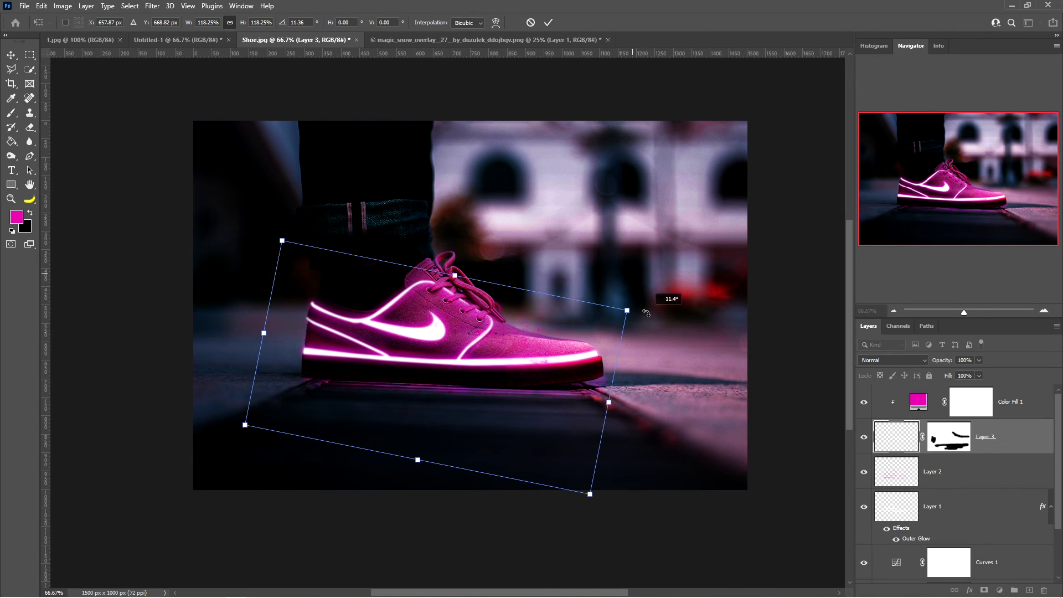
{"action": "left_click_drag", "start_coordinate": [507, 337], "coordinate": [516, 333]}
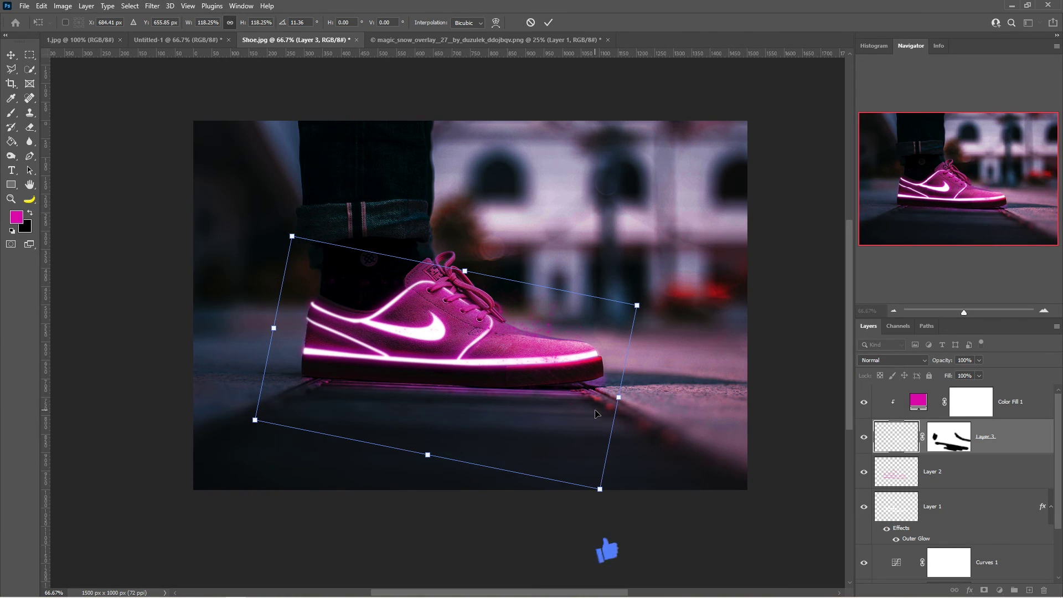
{"action": "key", "text": "Return"}
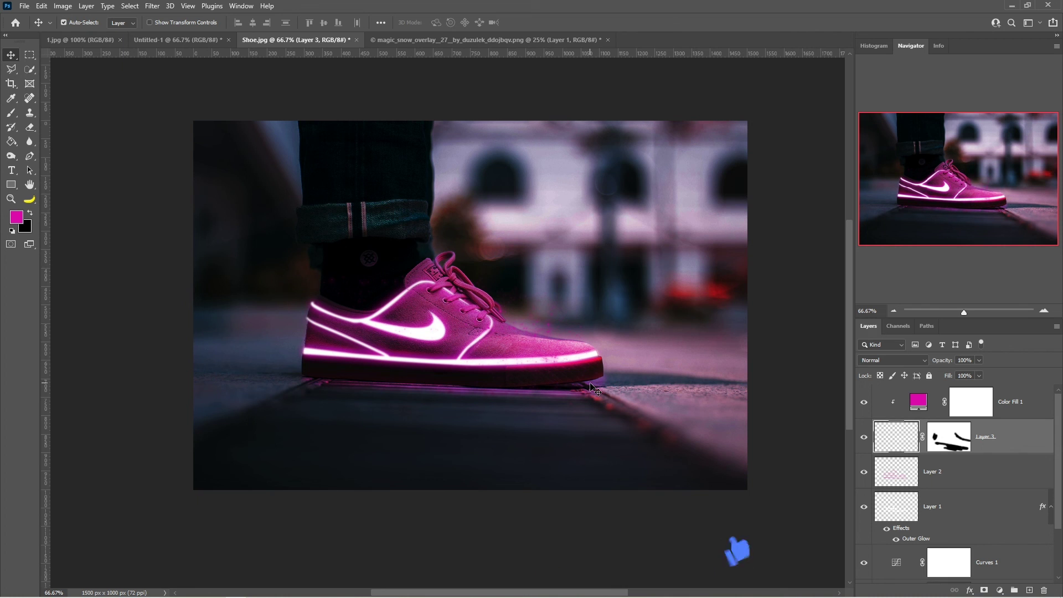
{"action": "key", "text": "z"}
{"action": "left_click_drag", "start_coordinate": [553, 367], "coordinate": [564, 372]}
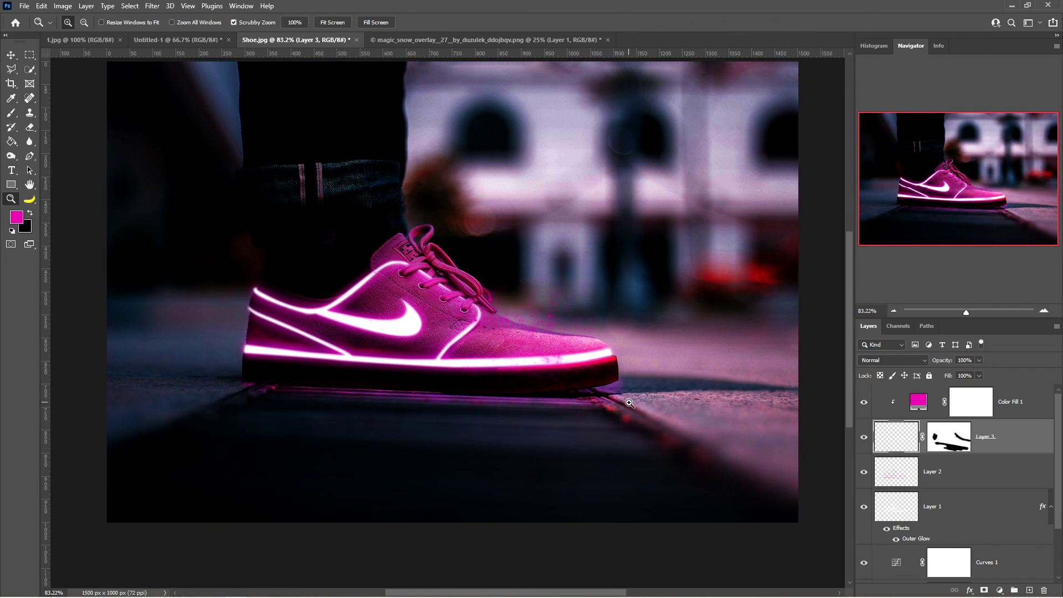